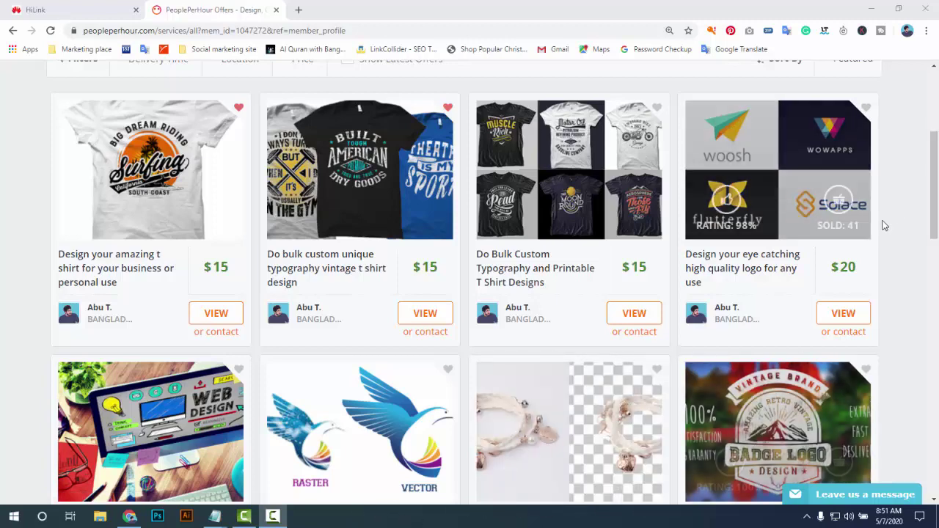
pyautogui.scroll(2, 910, 222)
pyautogui.scroll(1, 910, 221)
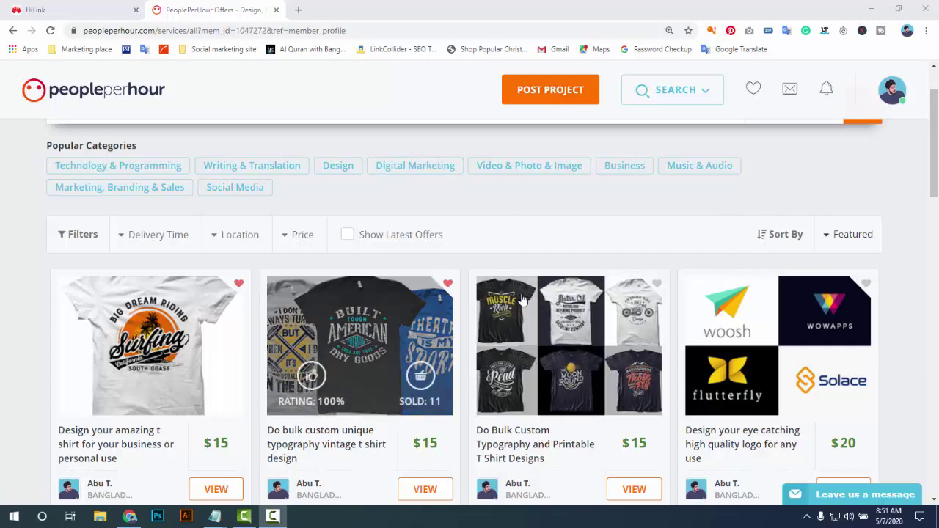
pyautogui.scroll(-2, 639, 246)
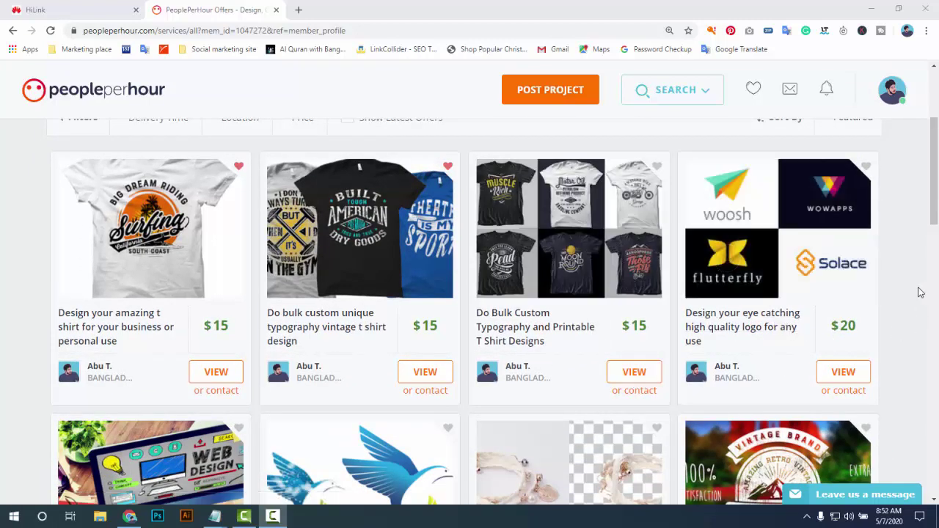
pyautogui.scroll(1, 909, 305)
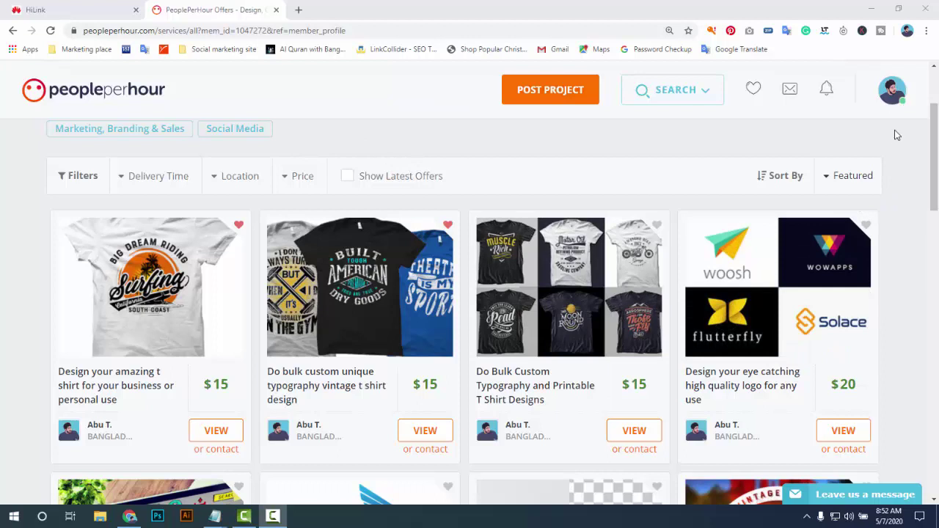
# Step: Open the account settings and review the General entries from Personal URL to Download My Data
pyautogui.click(893, 89)
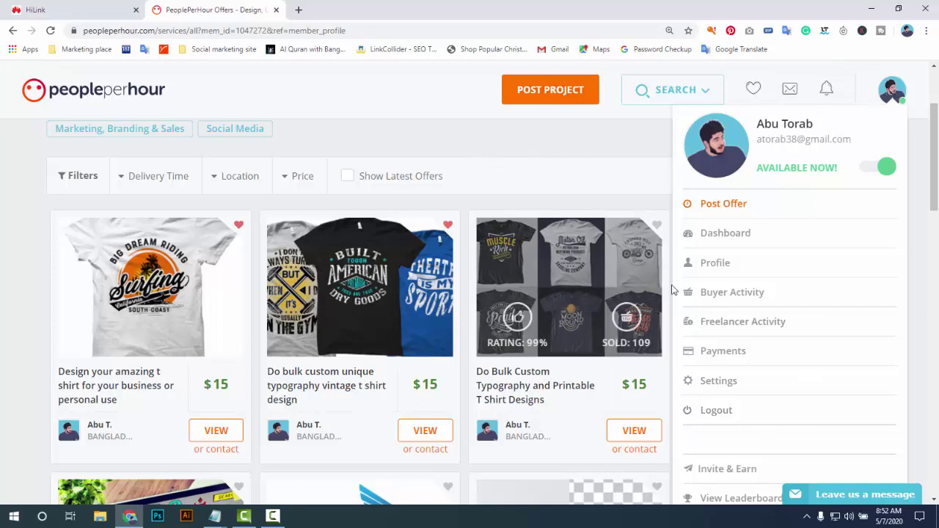
pyautogui.click(718, 381)
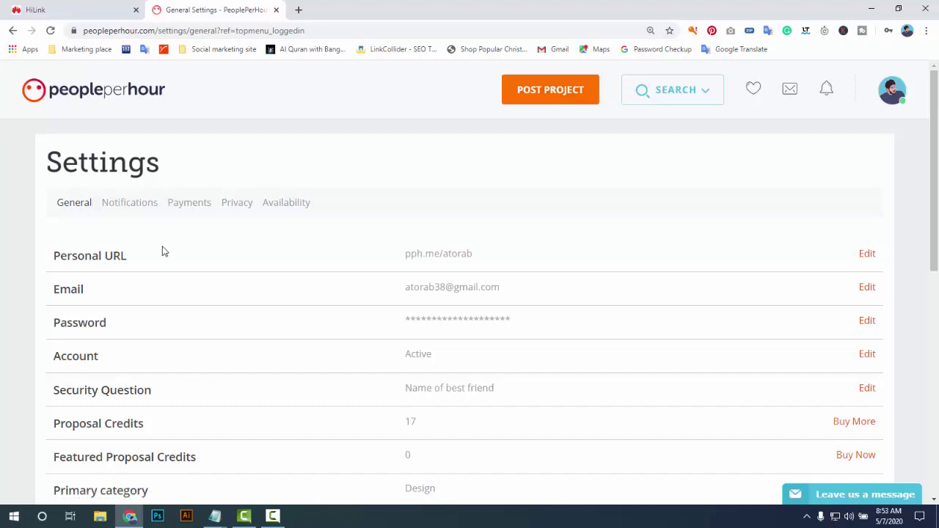
pyautogui.scroll(-1, 162, 253)
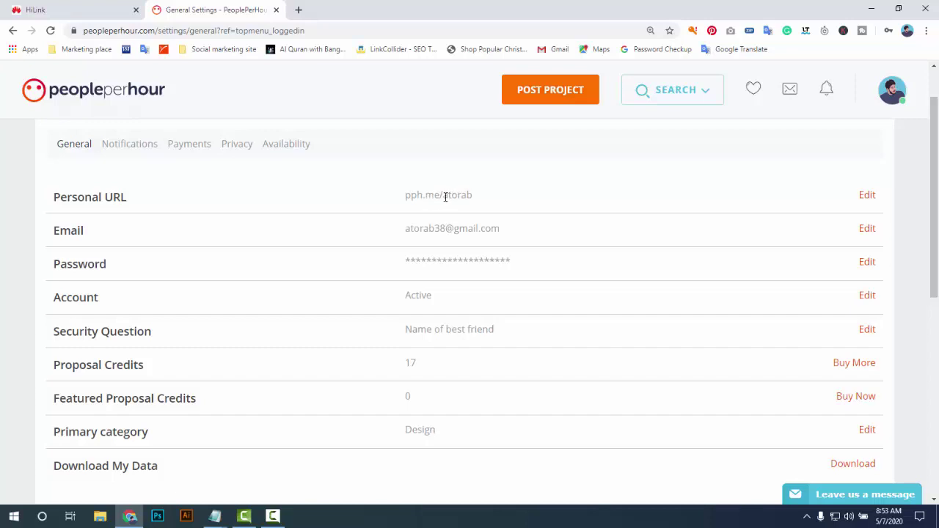
pyautogui.moveTo(470, 196); pyautogui.dragTo(449, 197)
pyautogui.scroll(-1, 438, 377)
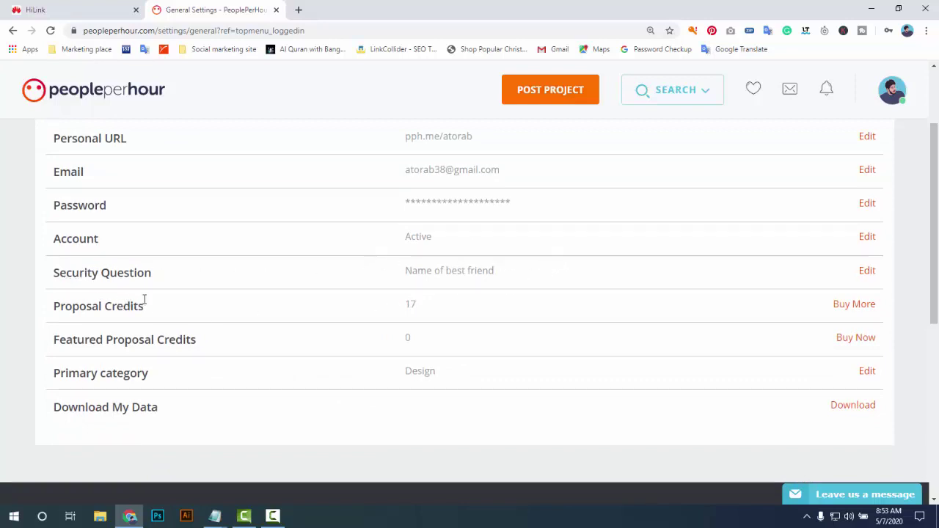
pyautogui.scroll(2, 455, 374)
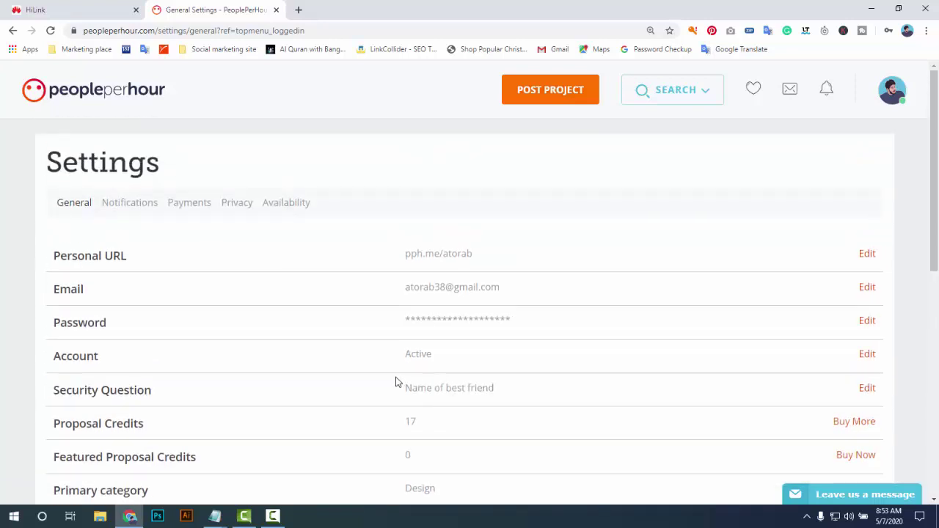
pyautogui.scroll(-1, 393, 380)
pyautogui.scroll(-1, 391, 380)
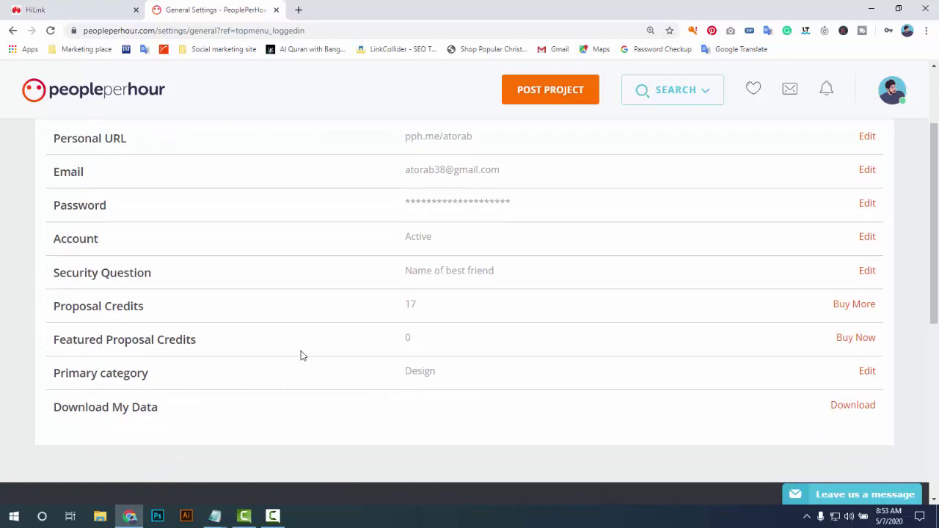
pyautogui.scroll(-1, 430, 362)
pyautogui.scroll(2, 389, 322)
pyautogui.scroll(1, 293, 271)
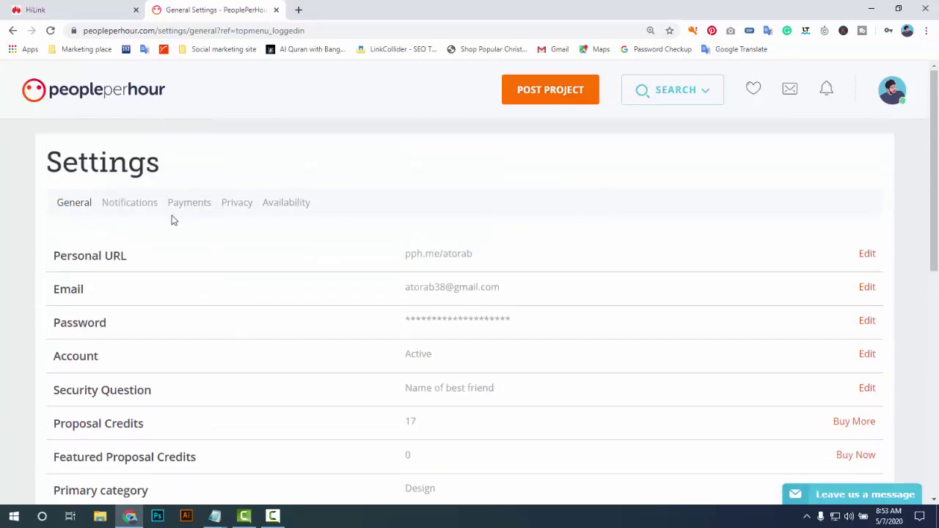
# Step: Open the notification settings and review the transactional, project and marketing email options plus the SMS and sound alert entries
pyautogui.scroll(-1, 132, 205)
pyautogui.click(131, 149)
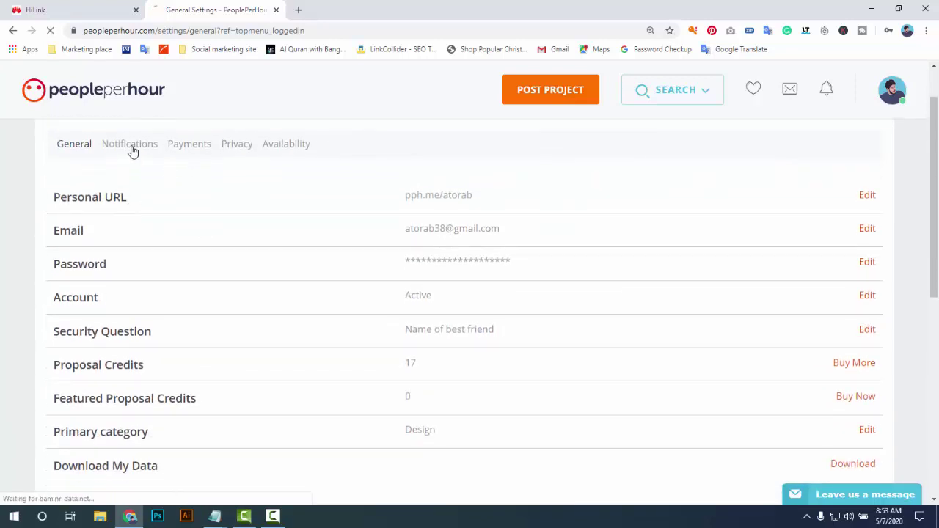
pyautogui.scroll(-3, 201, 259)
pyautogui.scroll(-3, 294, 337)
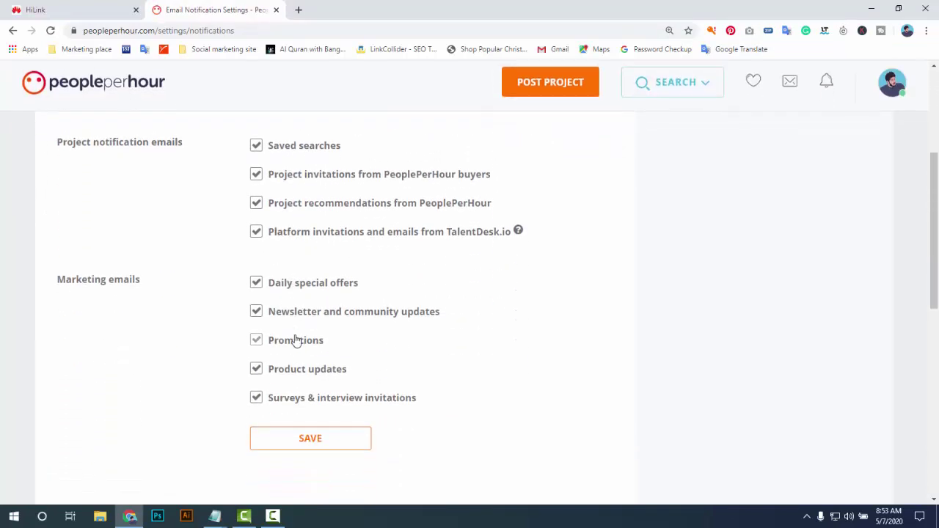
pyautogui.scroll(3, 296, 357)
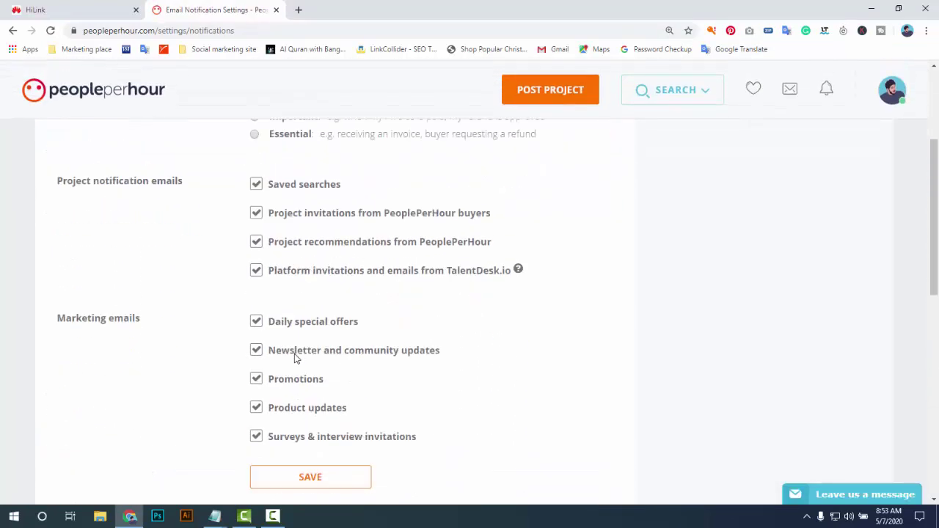
pyautogui.scroll(-5, 293, 357)
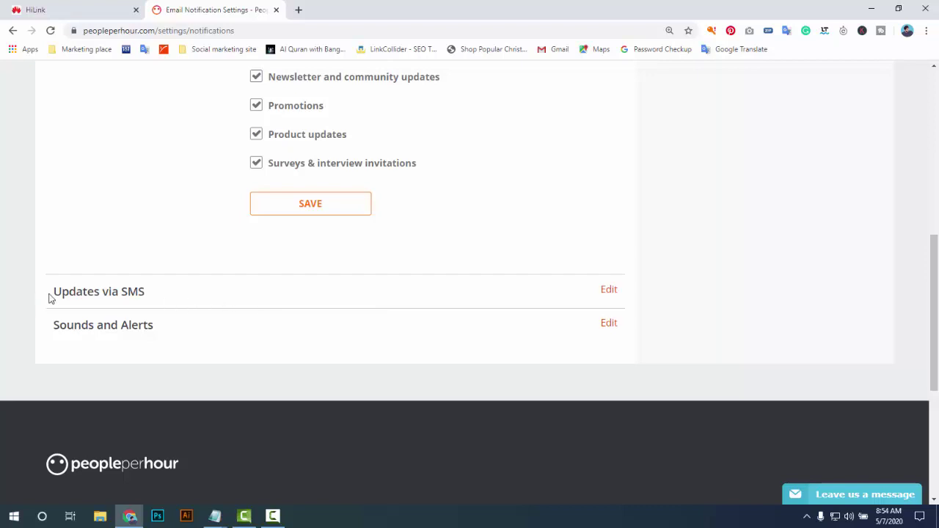
pyautogui.scroll(1, 498, 300)
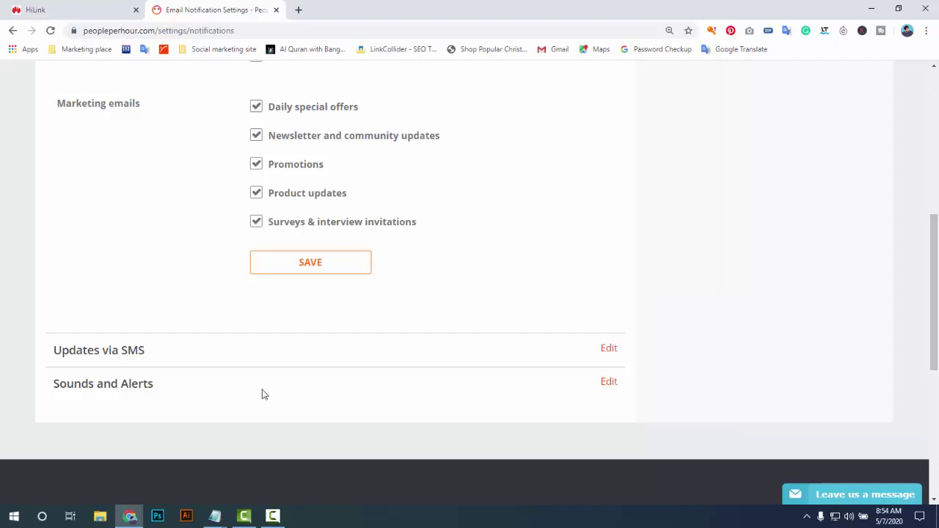
pyautogui.scroll(5, 419, 374)
pyautogui.scroll(-2, 313, 305)
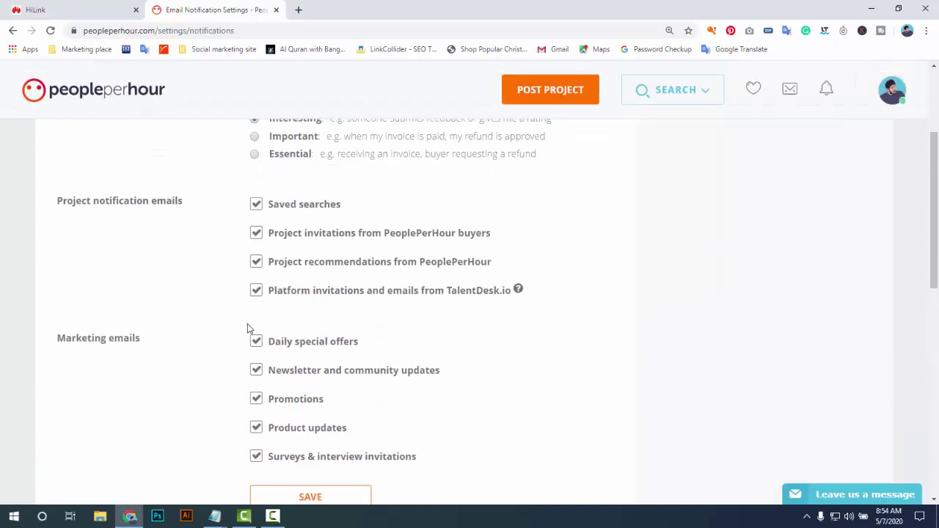
pyautogui.scroll(1, 315, 340)
pyautogui.scroll(-2, 254, 342)
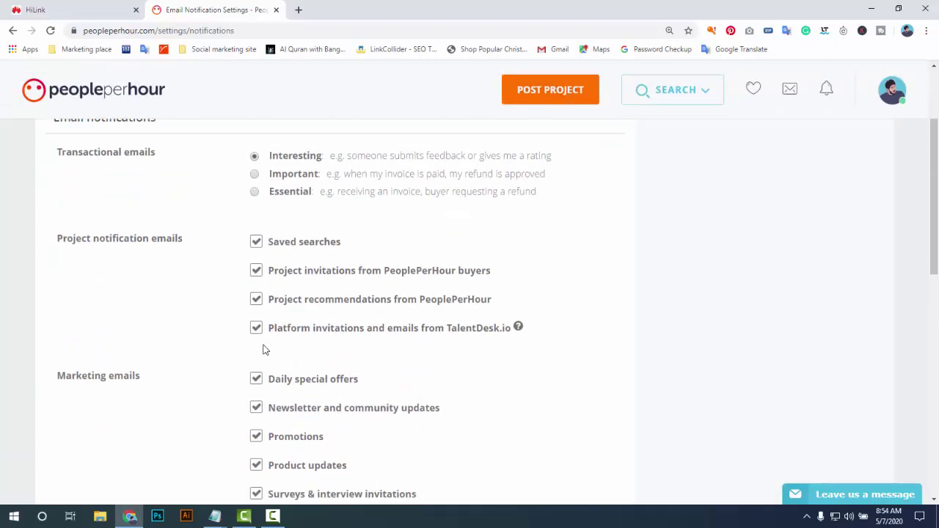
pyautogui.scroll(1, 130, 235)
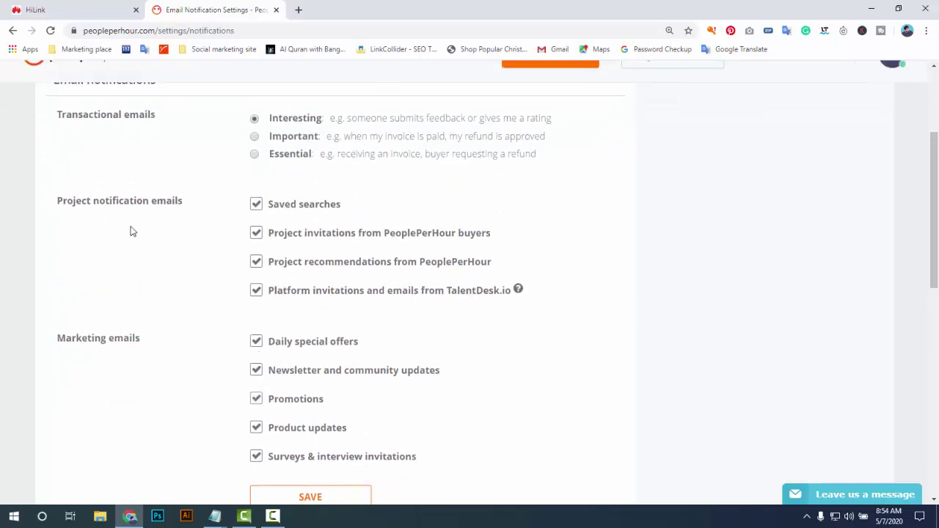
pyautogui.scroll(2, 235, 319)
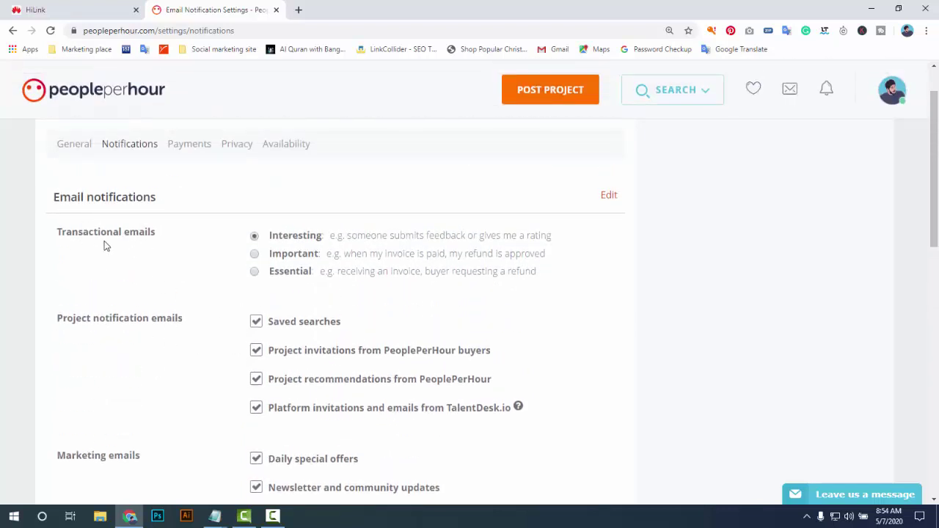
pyautogui.scroll(-1, 397, 345)
pyautogui.scroll(1, 424, 356)
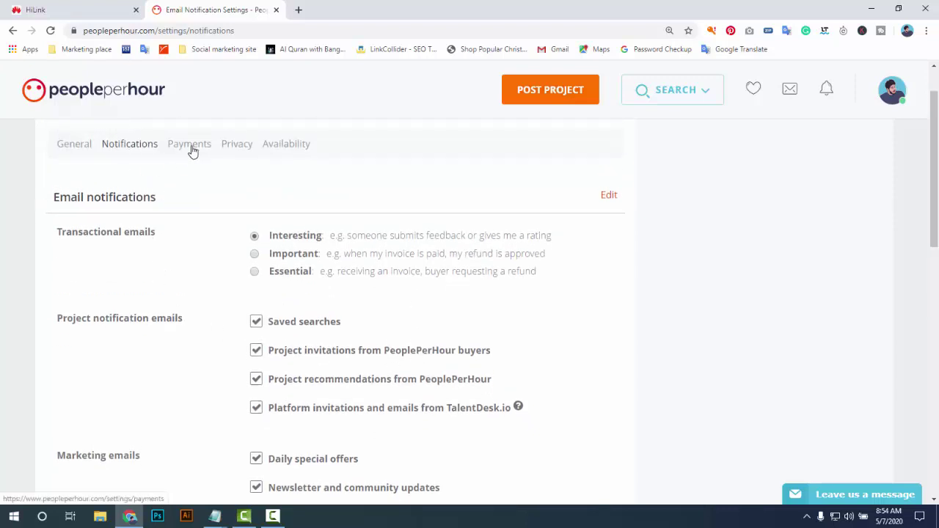
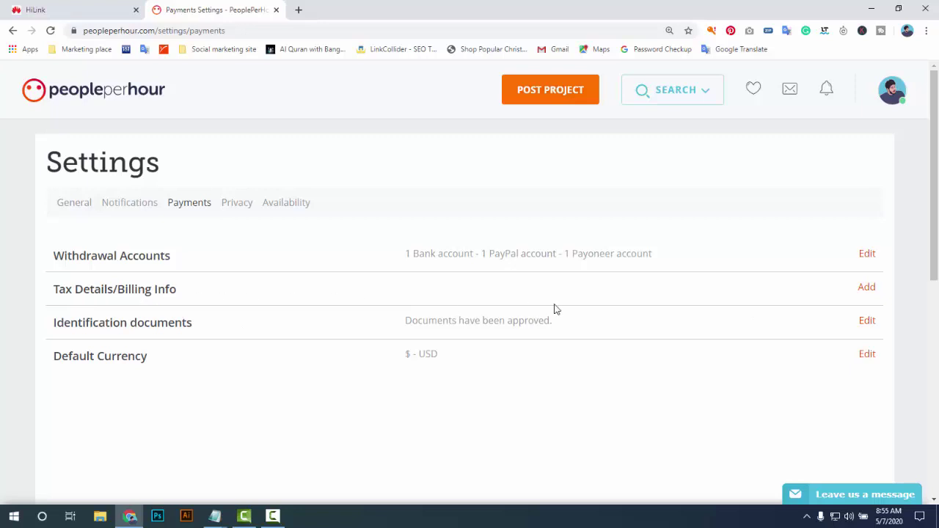
# Step: Expand Identification documents in the payment settings and read the identity verification requirements
pyautogui.scroll(-1, 101, 327)
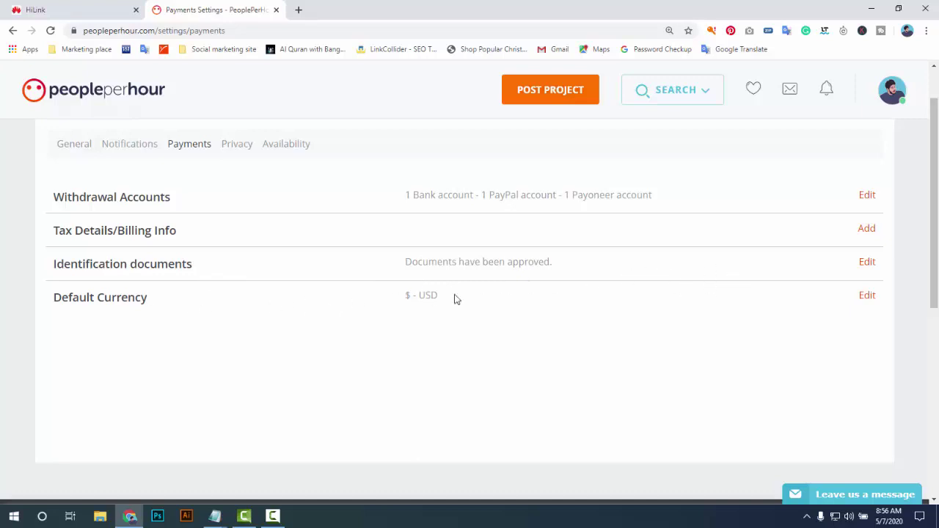
pyautogui.click(867, 263)
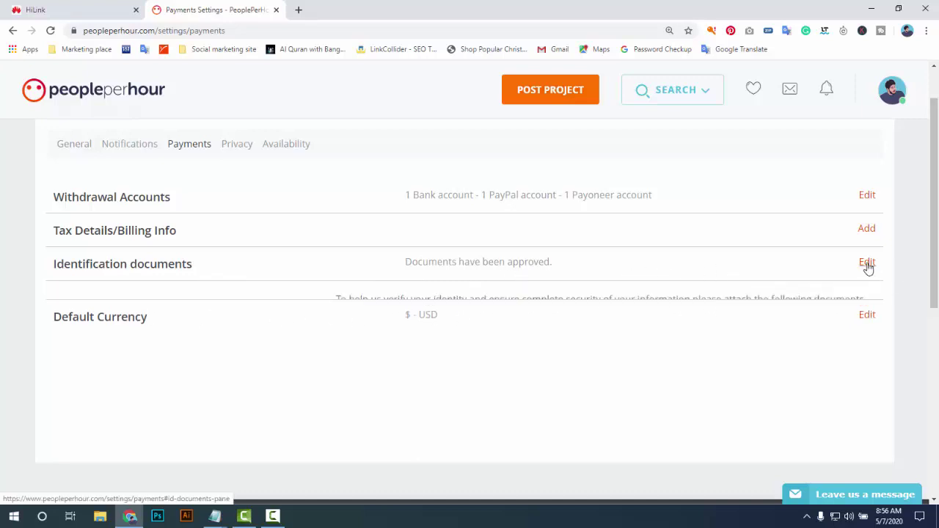
pyautogui.scroll(-2, 867, 266)
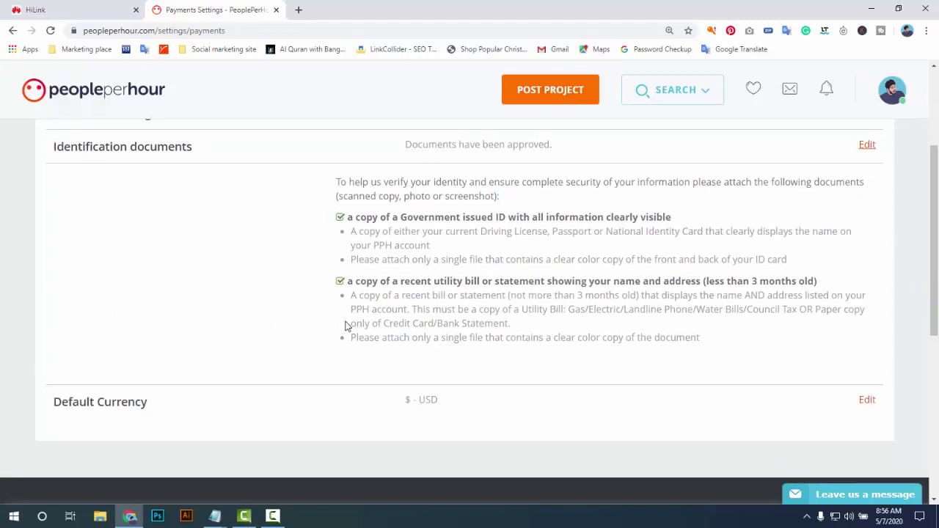
pyautogui.scroll(2, 344, 326)
pyautogui.scroll(-2, 340, 334)
pyautogui.scroll(-1, 419, 308)
pyautogui.scroll(1, 419, 314)
pyautogui.scroll(1, 411, 311)
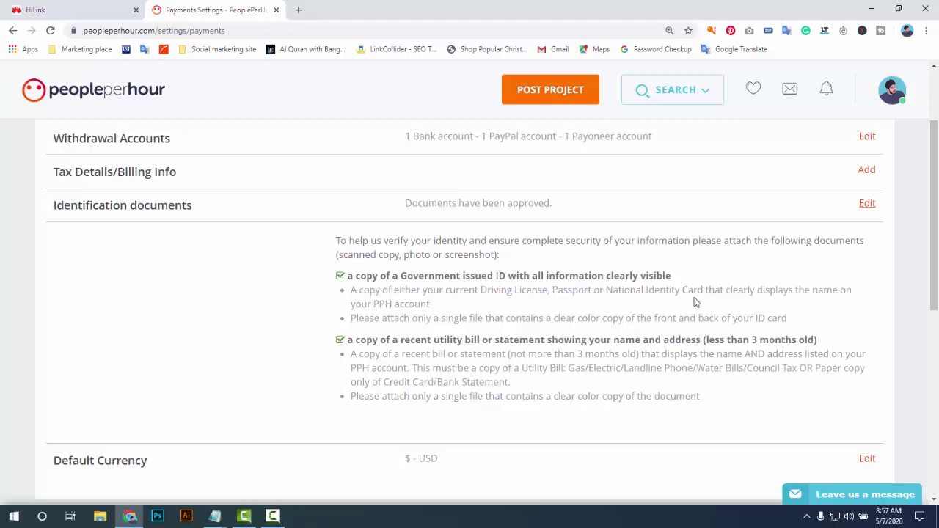
# Step: Highlight the accepted ID types "National Identity Card" and "Passport" in the Government issued ID requirements, then clear the selection
pyautogui.moveTo(605, 290); pyautogui.dragTo(703, 291)
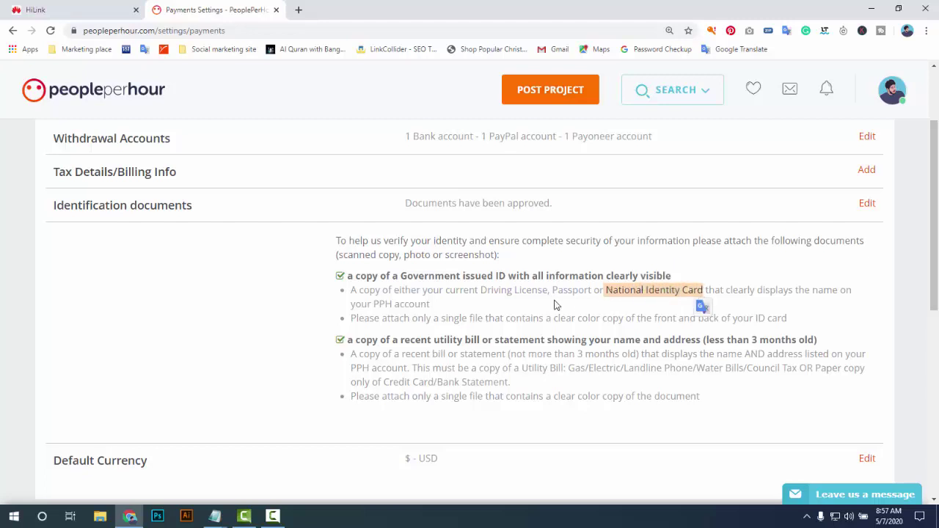
pyautogui.moveTo(559, 291); pyautogui.dragTo(596, 290)
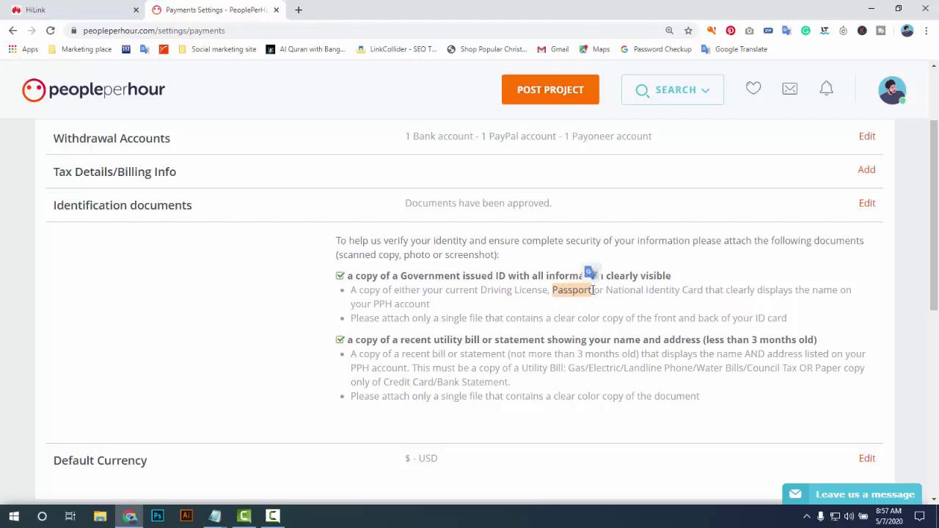
pyautogui.click(562, 292)
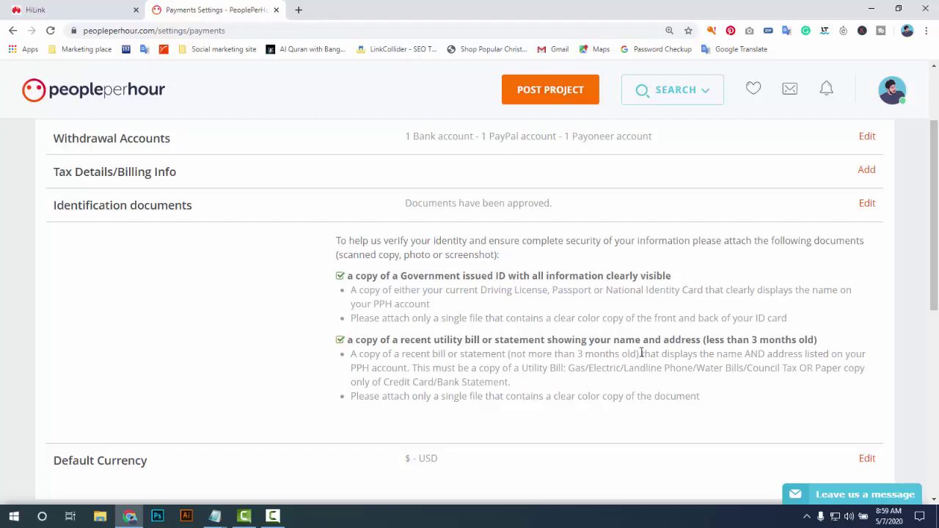
# Step: Highlight "not more than 3 months old", "Bank Statement" and finally the whole utility bill or statement requirement
pyautogui.moveTo(638, 354); pyautogui.dragTo(514, 354)
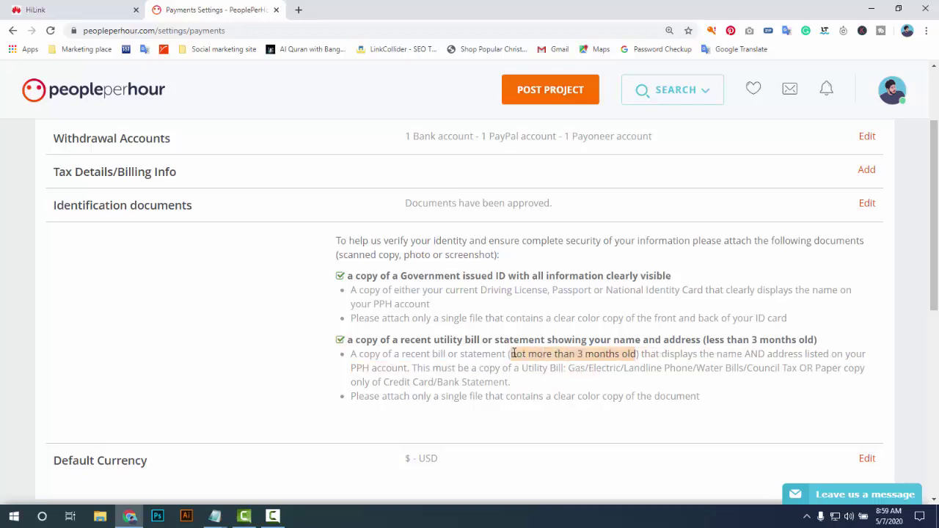
pyautogui.click(609, 355)
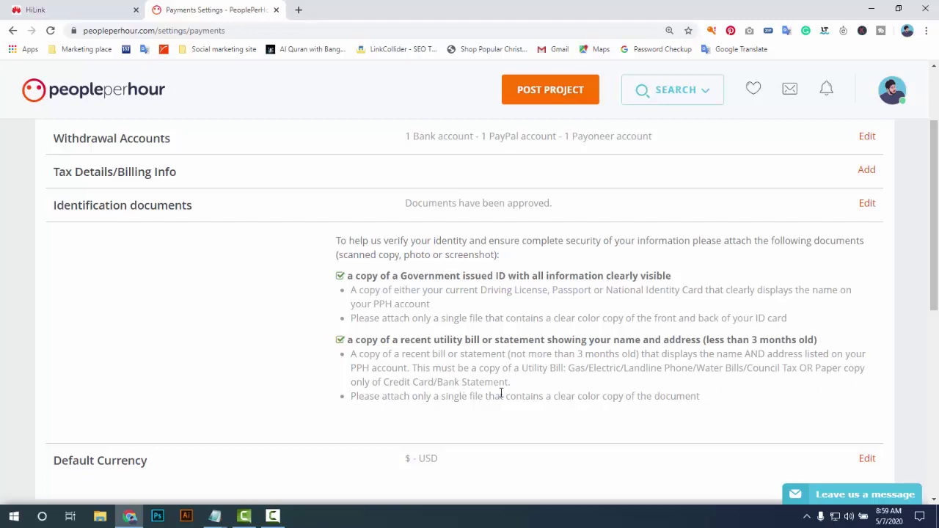
pyautogui.moveTo(507, 383); pyautogui.dragTo(434, 382)
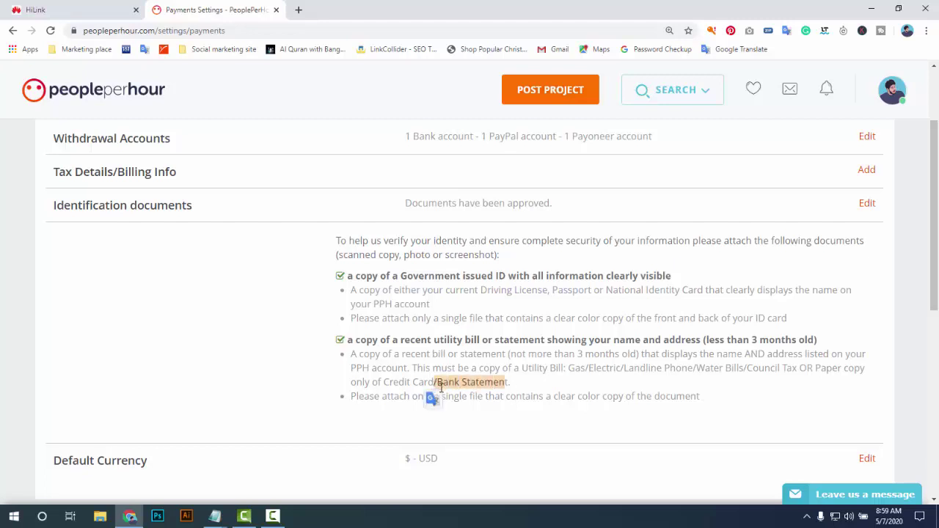
pyautogui.click(360, 412)
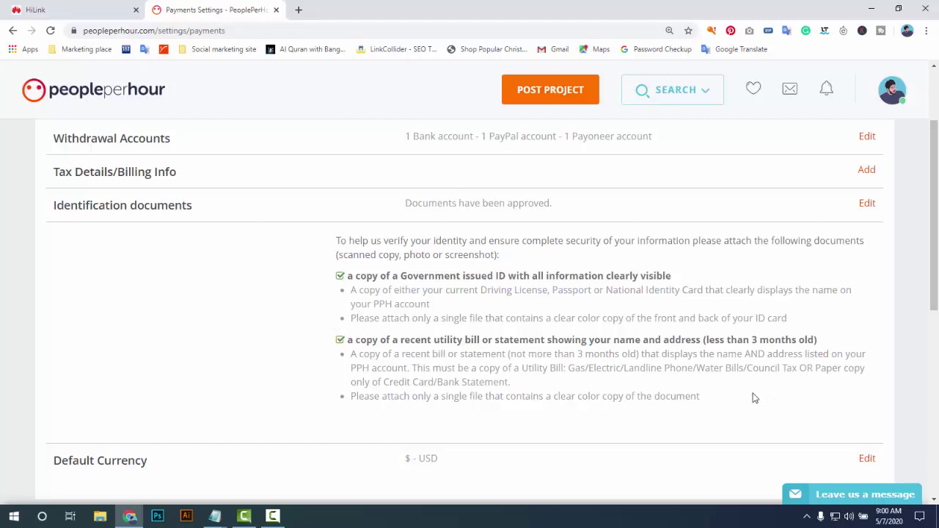
pyautogui.moveTo(755, 397); pyautogui.dragTo(342, 345)
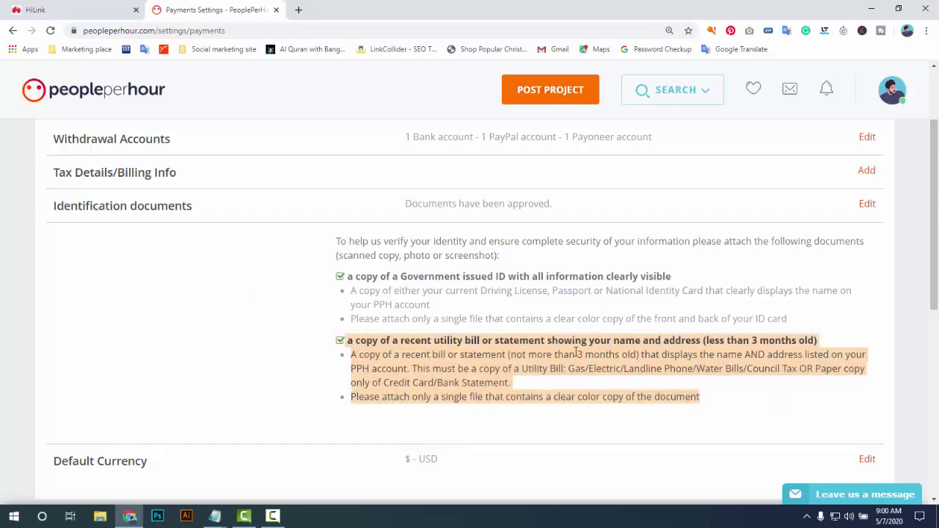
pyautogui.scroll(2, 577, 353)
pyautogui.scroll(-3, 577, 353)
pyautogui.scroll(2, 843, 188)
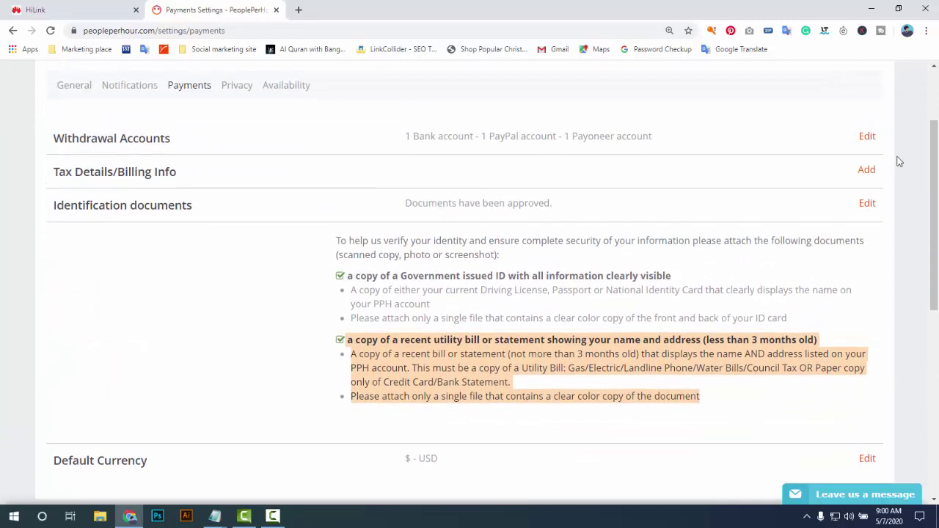
# Step: Highlight the account name in the account menu, then both conditions under the utility bill or statement requirement, and clear the selection
pyautogui.click(894, 91)
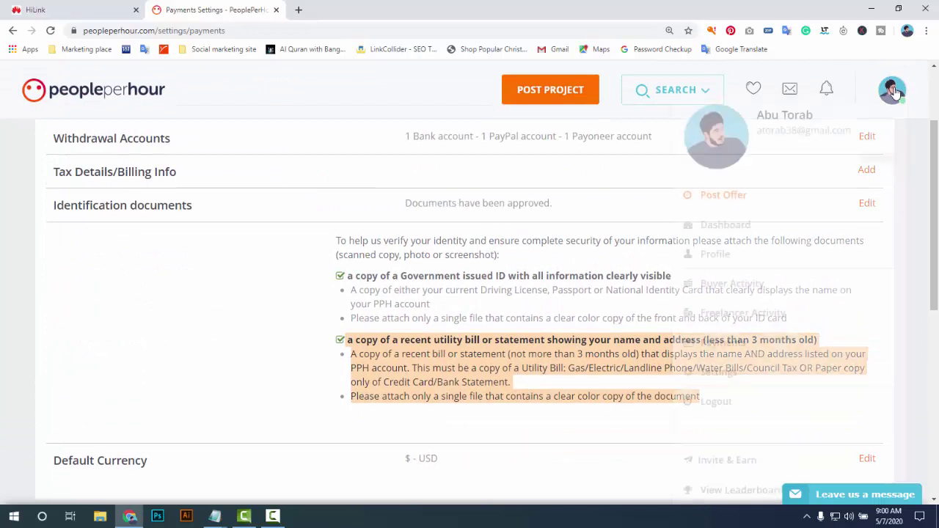
pyautogui.moveTo(831, 126); pyautogui.dragTo(759, 125)
pyautogui.click(319, 302)
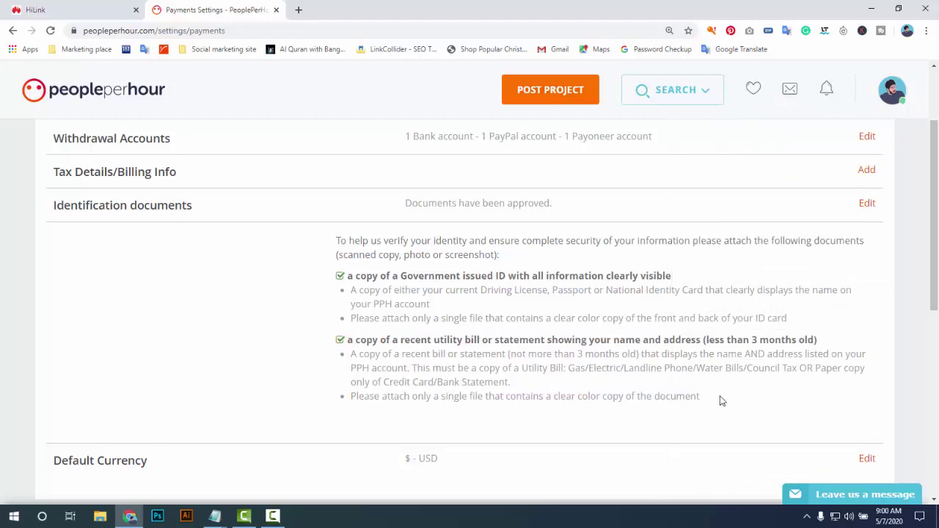
pyautogui.moveTo(721, 398); pyautogui.dragTo(328, 361)
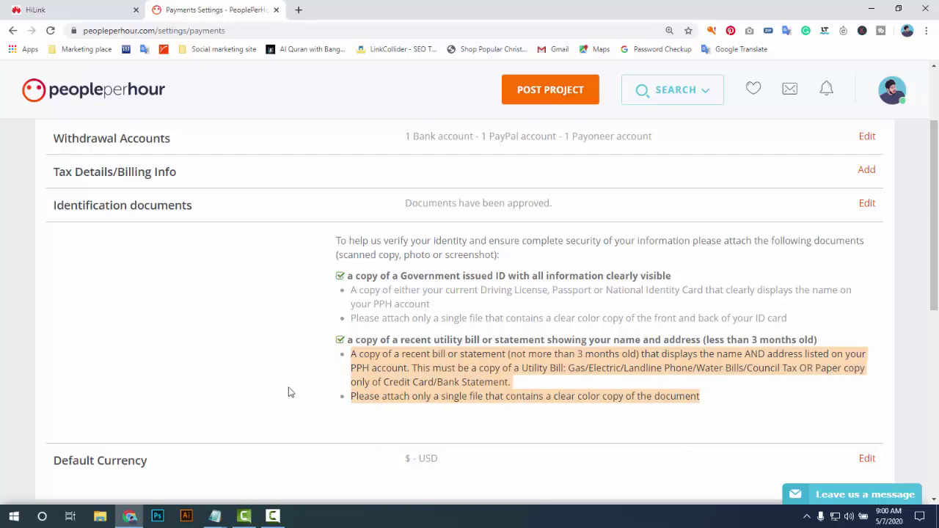
pyautogui.click(273, 320)
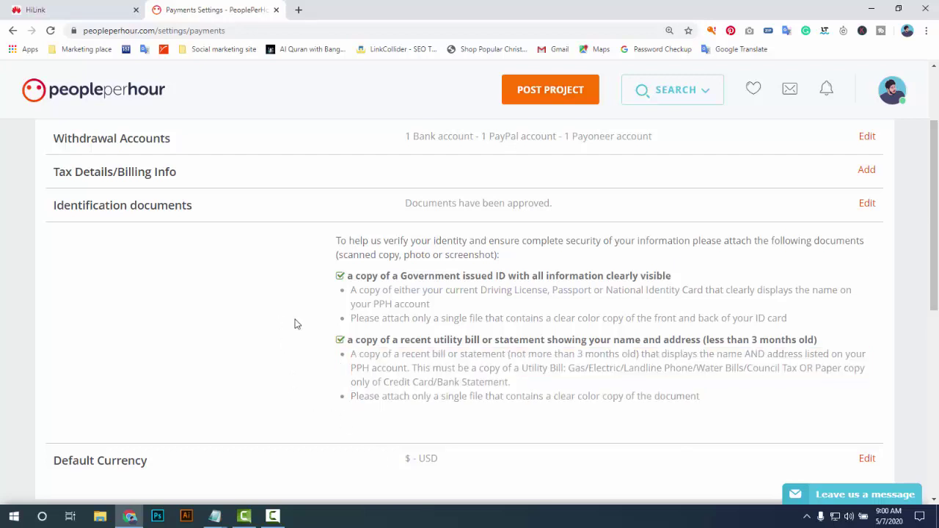
# Step: Review the payment settings from Withdrawal Accounts and Tax Details/Billing Info through the Identification documents requirements
pyautogui.scroll(2, 297, 323)
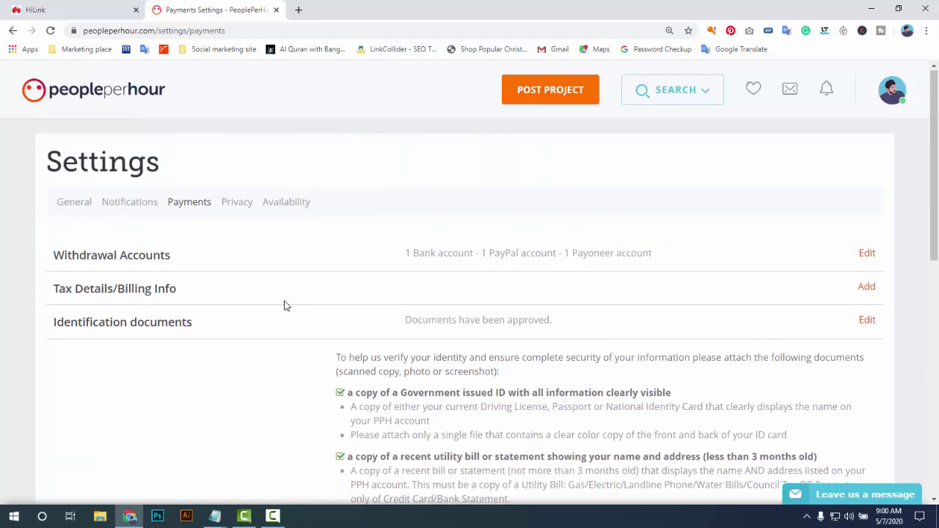
pyautogui.scroll(-2, 287, 312)
pyautogui.scroll(2, 286, 315)
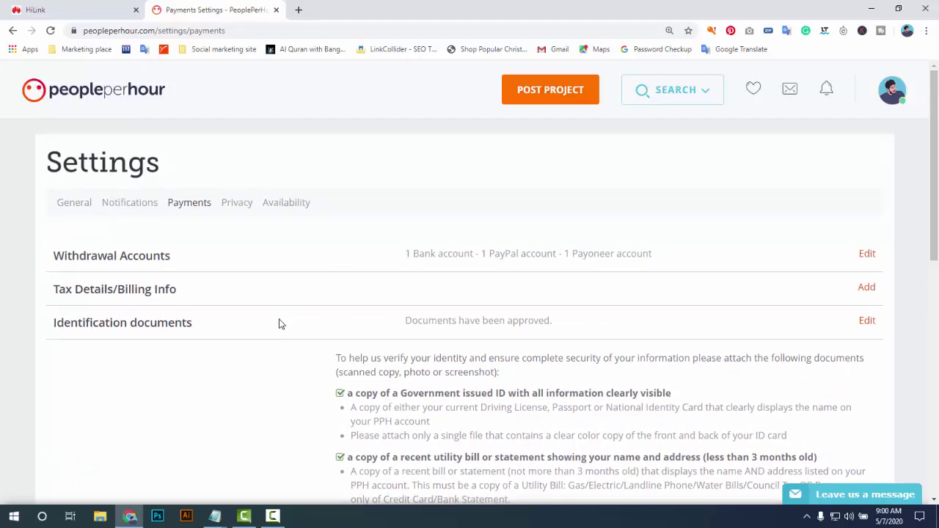
pyautogui.scroll(-1, 280, 326)
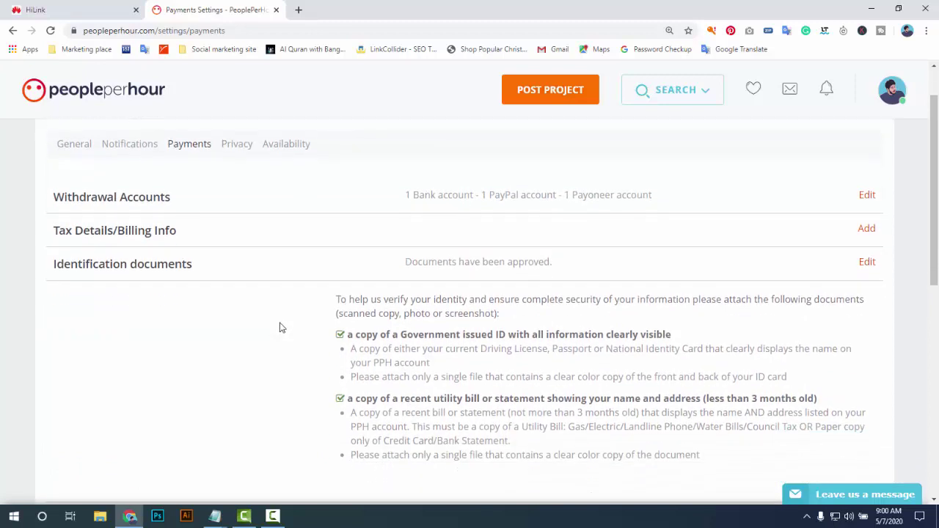
pyautogui.scroll(1, 279, 327)
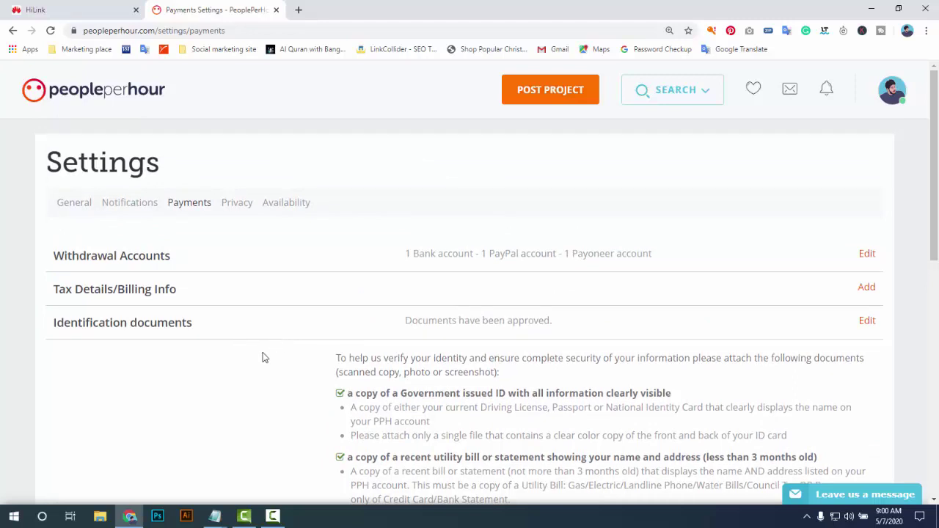
pyautogui.scroll(-2, 272, 363)
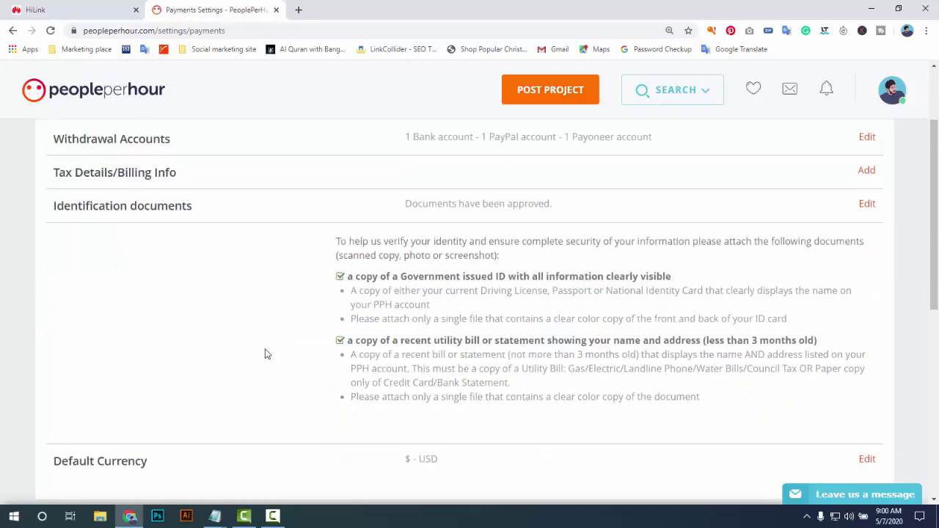
pyautogui.scroll(2, 266, 355)
pyautogui.scroll(-1, 265, 354)
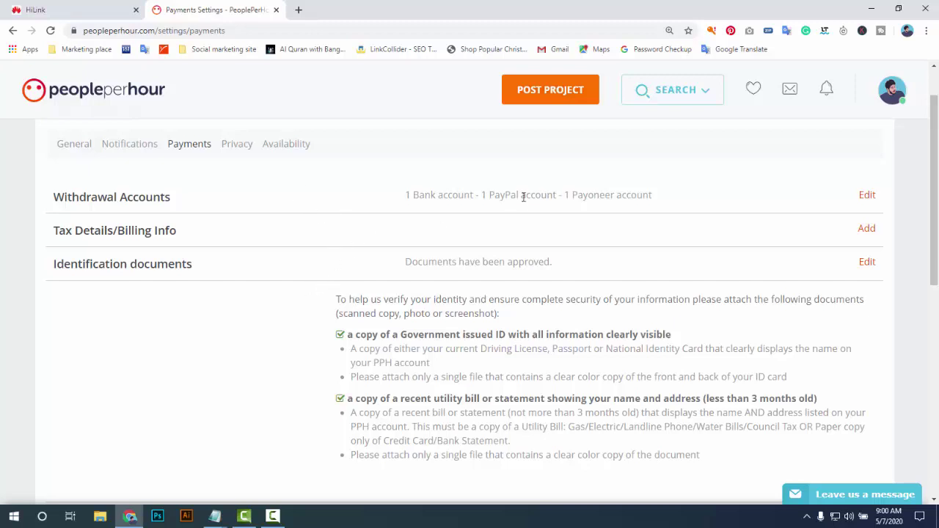
# Step: Look at the availability settings, then open the privacy settings and review the Activity Visibility options
pyautogui.click(286, 145)
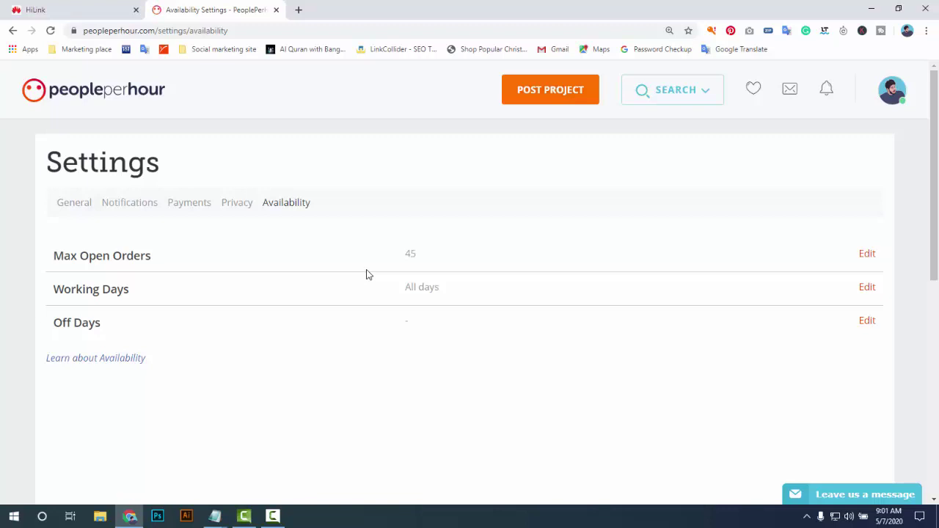
pyautogui.click(237, 212)
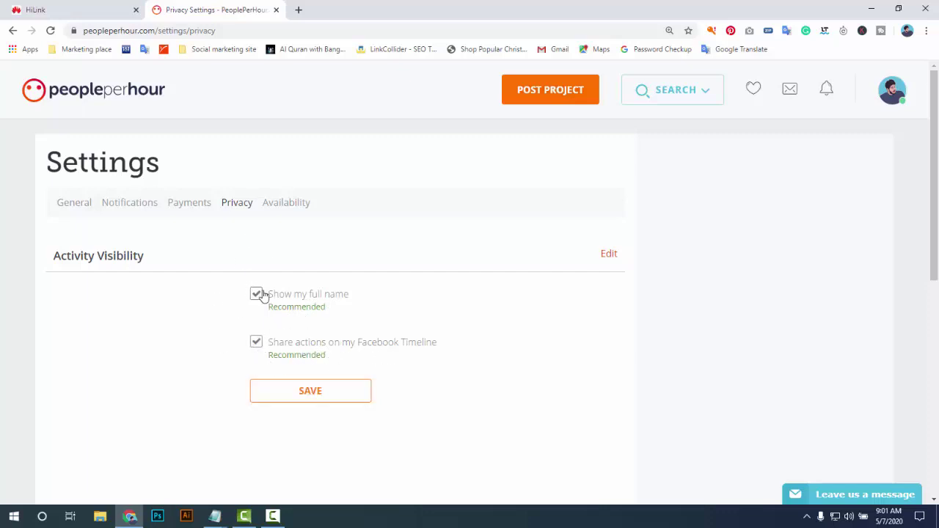
# Step: Return to the availability settings and highlight the Max Open Orders value, then clear the selection
pyautogui.click(292, 210)
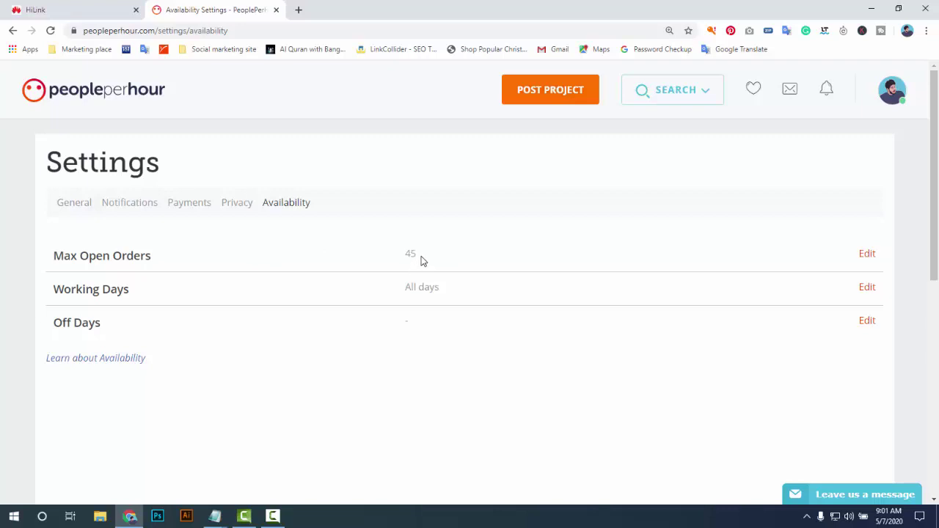
pyautogui.moveTo(416, 255); pyautogui.dragTo(406, 253)
pyautogui.click(489, 296)
# Step: Expand Working Days in the availability settings and review the selectable weekdays and the recommendation below them
pyautogui.click(869, 289)
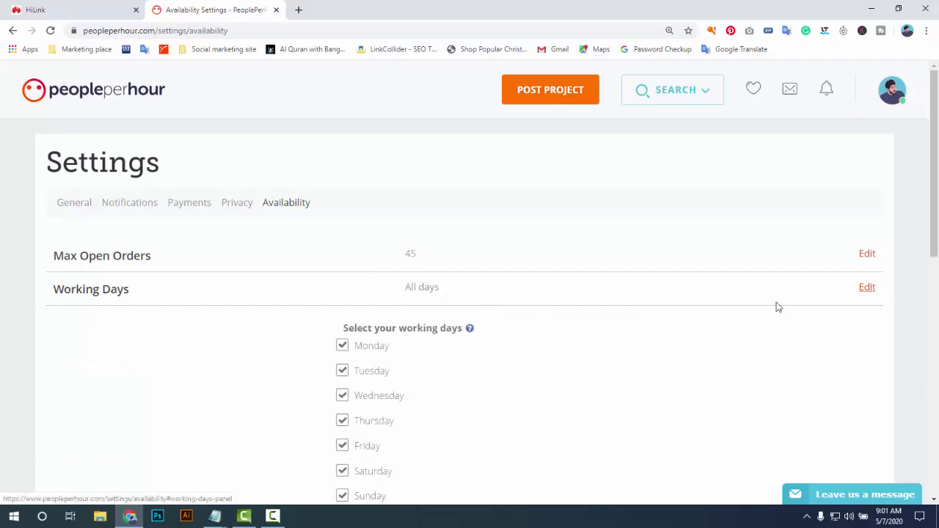
pyautogui.scroll(-2, 352, 362)
pyautogui.scroll(2, 390, 335)
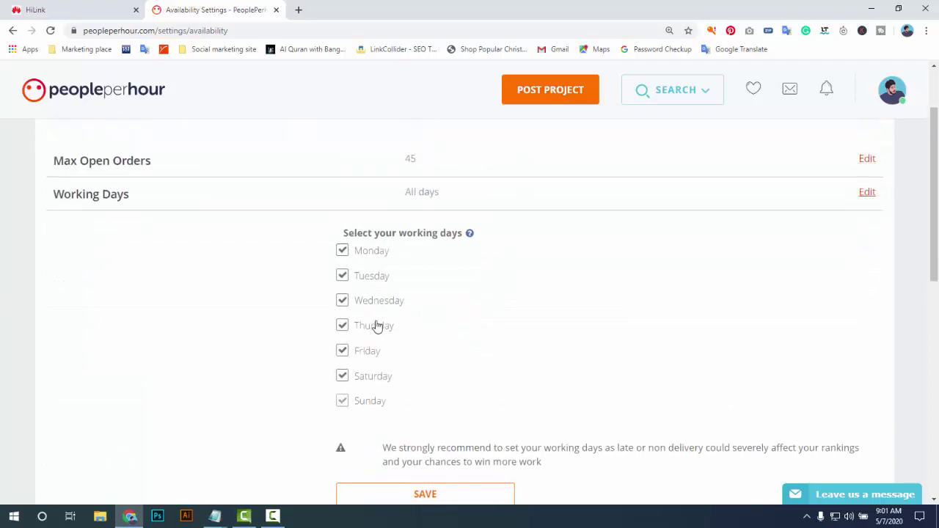
pyautogui.scroll(-1, 344, 352)
pyautogui.scroll(-1, 344, 401)
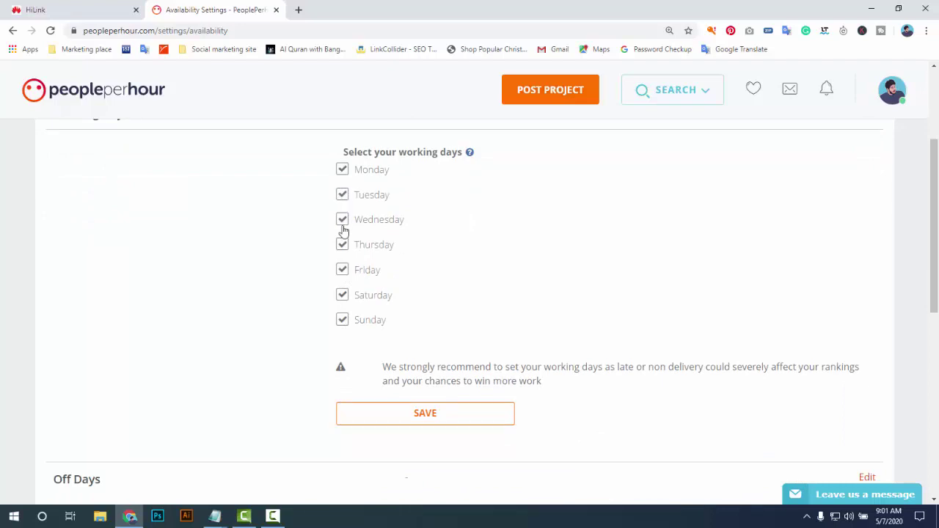
pyautogui.scroll(2, 352, 274)
pyautogui.scroll(-1, 339, 350)
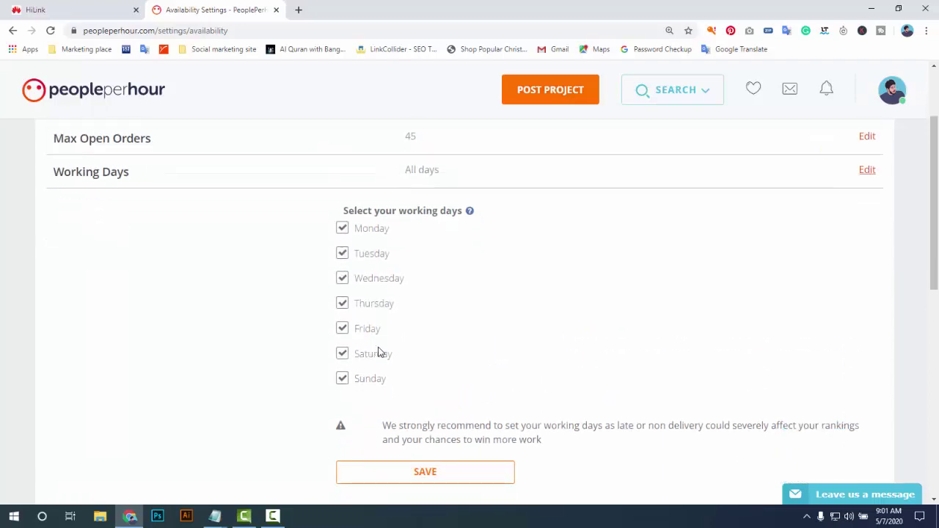
pyautogui.click(342, 353)
pyautogui.scroll(-1, 434, 334)
pyautogui.scroll(2, 438, 330)
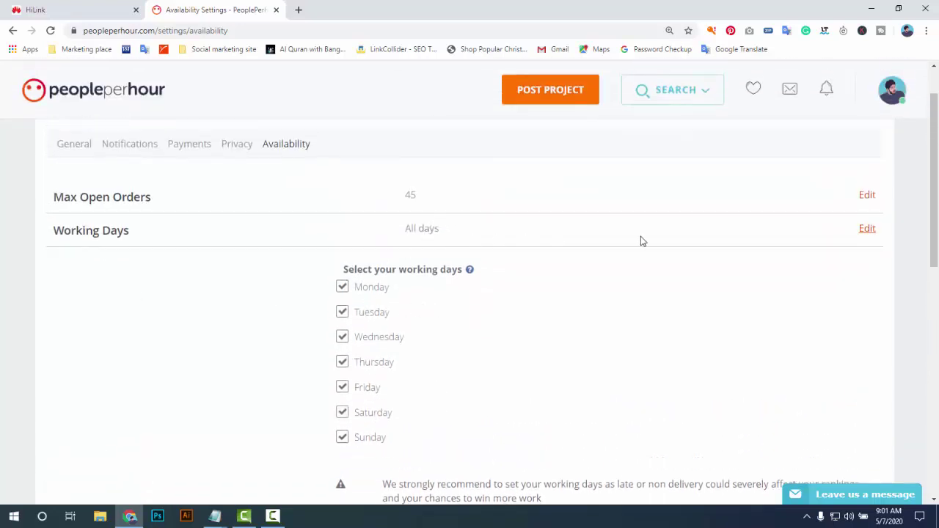
# Step: Expand Max Open Orders and review the simultaneous Offer orders field and its recommendation
pyautogui.click(867, 195)
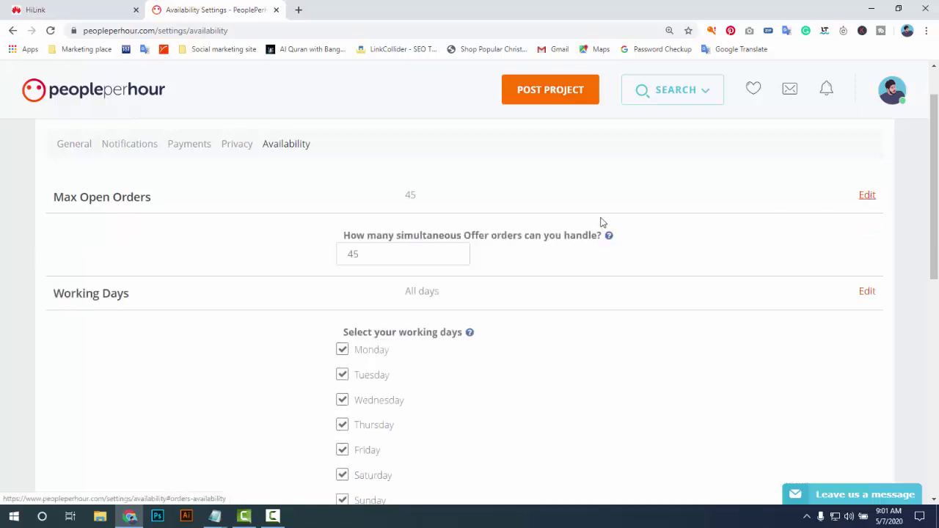
pyautogui.click(375, 254)
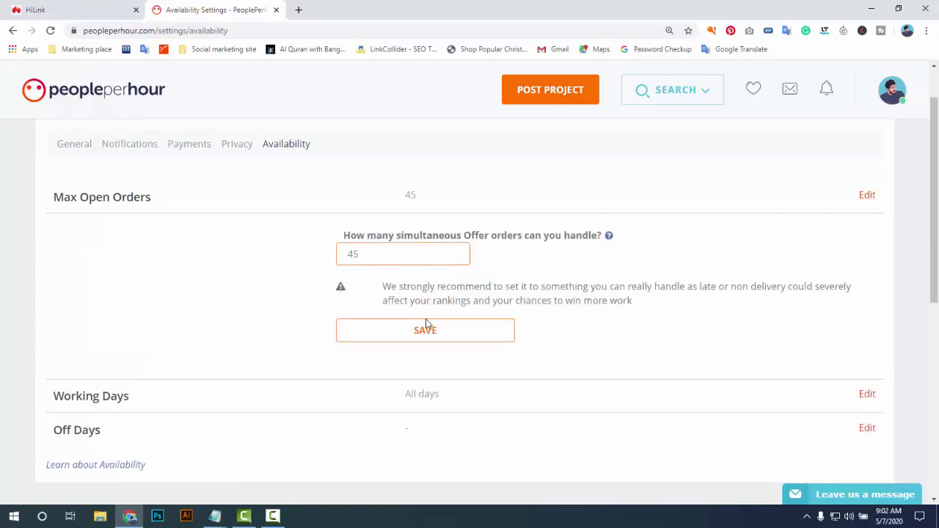
pyautogui.scroll(-2, 345, 316)
pyautogui.scroll(1, 280, 326)
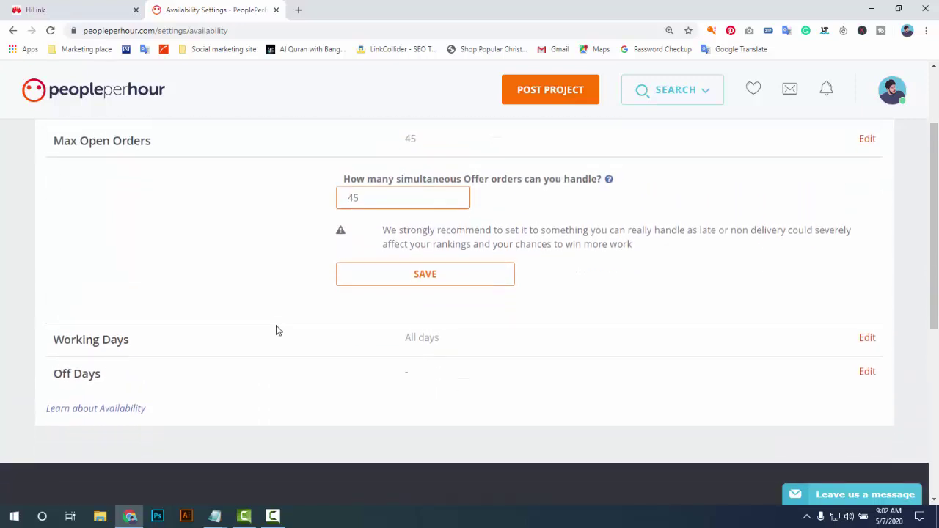
pyautogui.scroll(2, 294, 327)
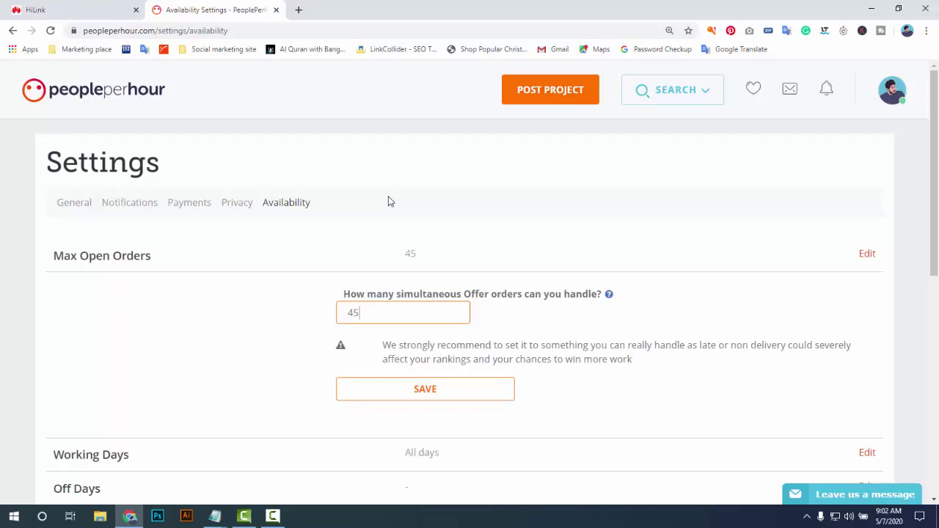
# Step: Open the freelancer's own profile page from the account menu and show its Offers list
pyautogui.click(901, 96)
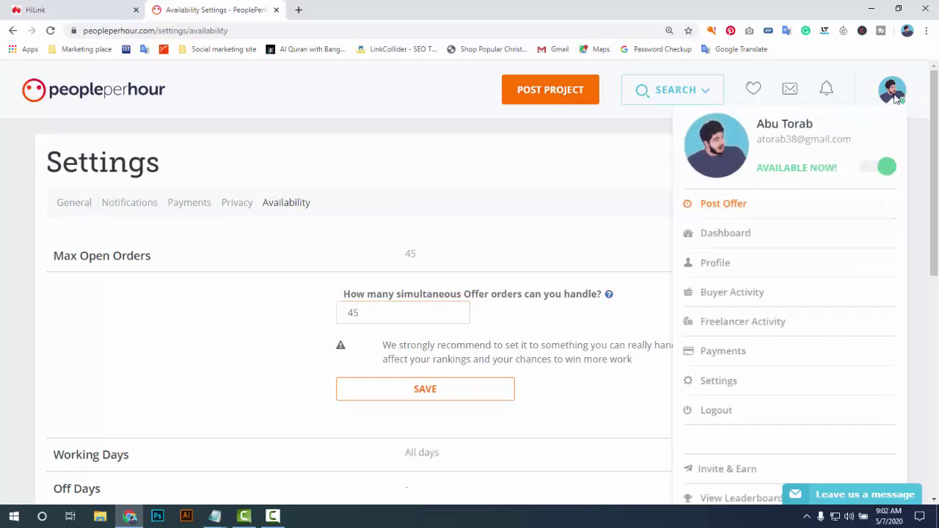
pyautogui.click(715, 263)
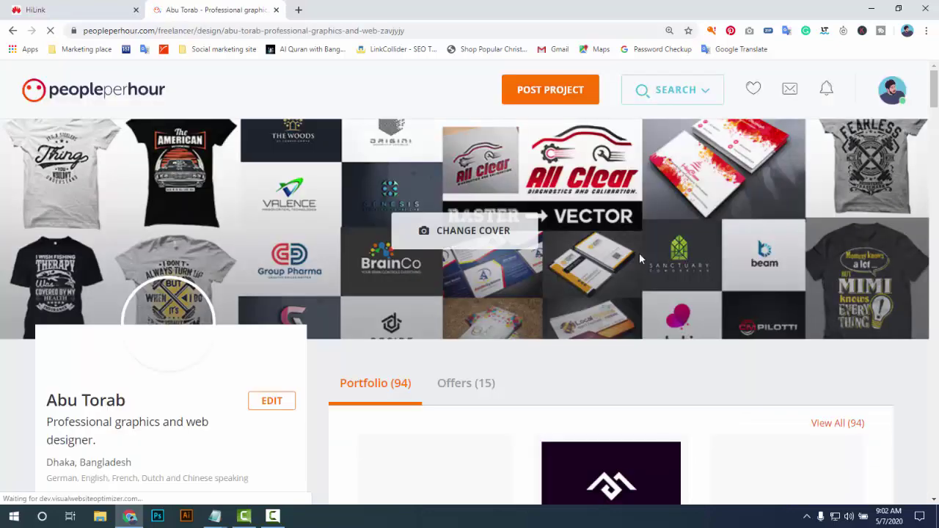
pyautogui.scroll(-2, 639, 252)
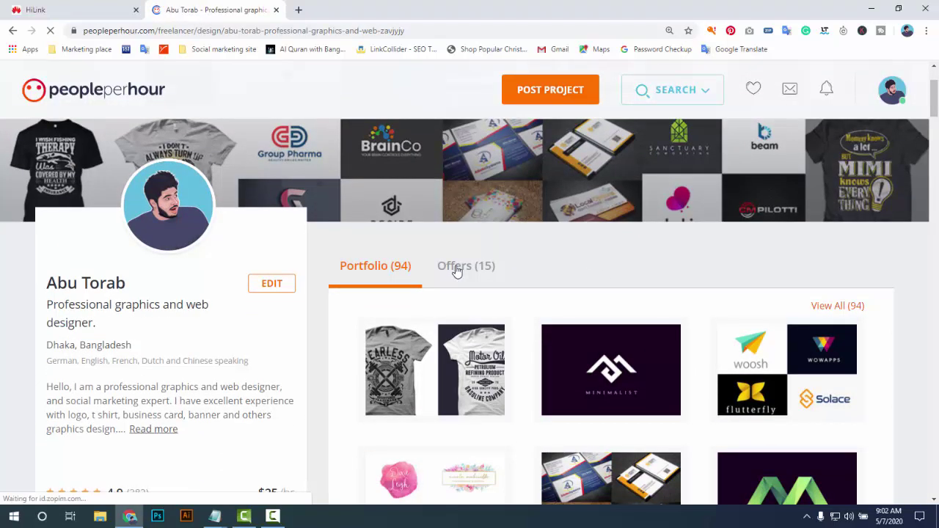
pyautogui.click(454, 269)
pyautogui.scroll(-2, 457, 268)
pyautogui.scroll(6, 621, 296)
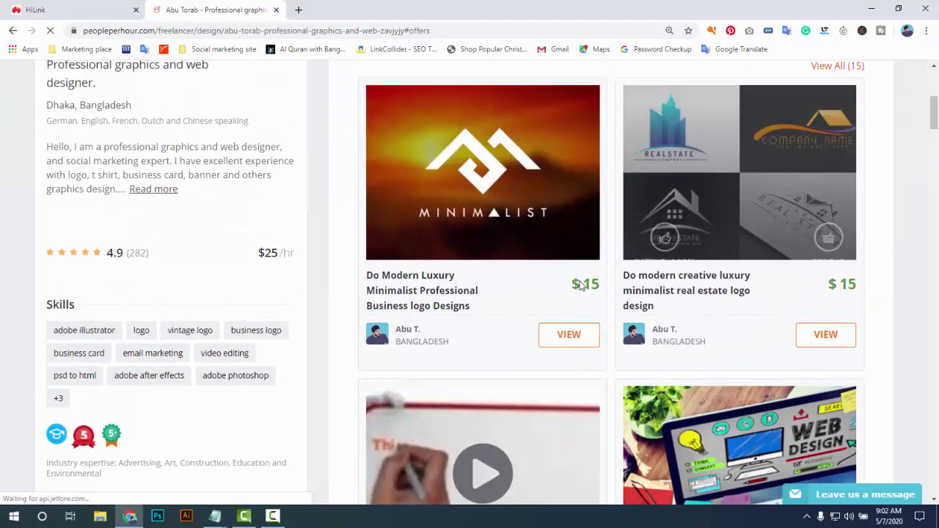
# Step: Browse the profile's offers down to the Reviews section and return to the minimalist logo offer
pyautogui.scroll(-4, 528, 256)
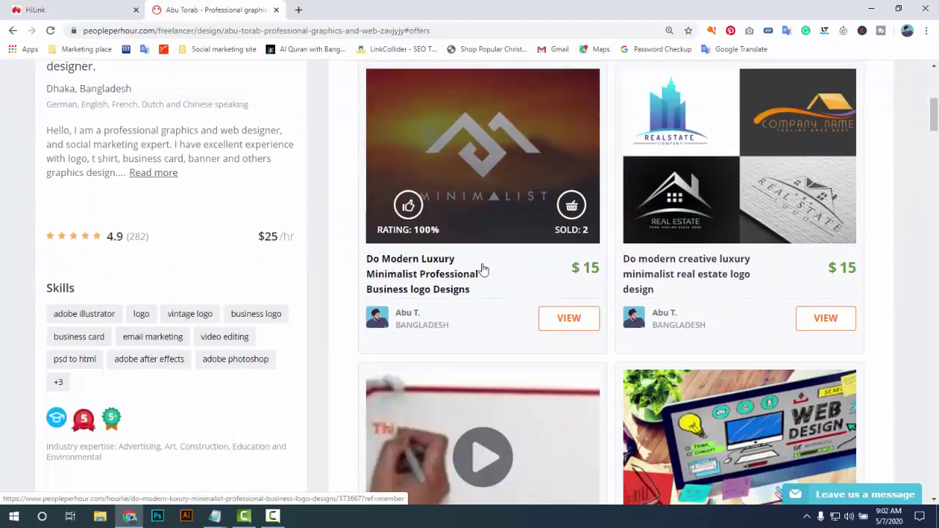
pyautogui.scroll(-3, 469, 278)
pyautogui.scroll(-2, 415, 314)
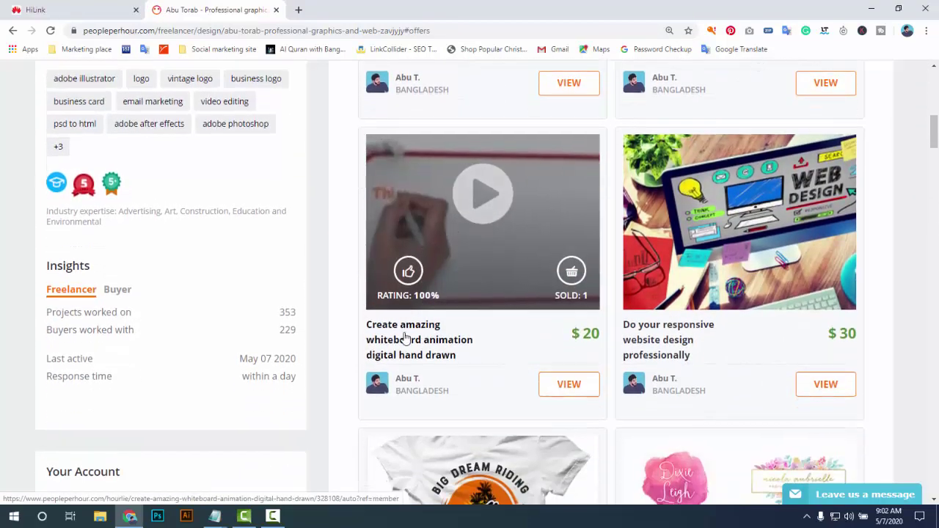
pyautogui.scroll(-4, 463, 323)
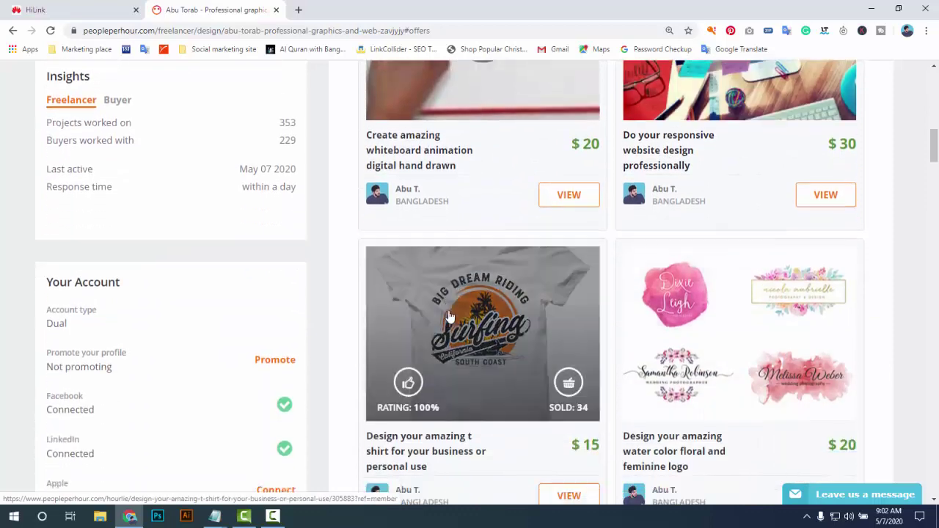
pyautogui.scroll(-3, 452, 334)
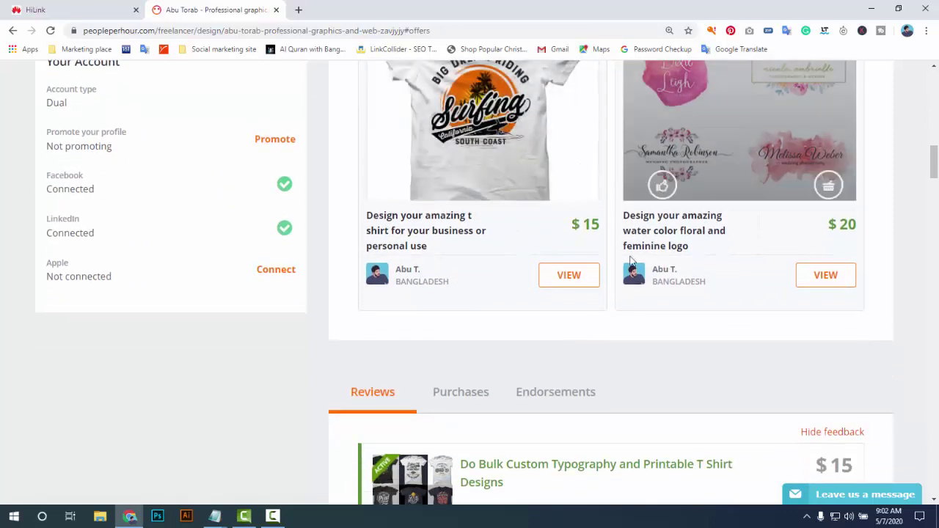
pyautogui.scroll(5, 503, 301)
pyautogui.scroll(5, 503, 300)
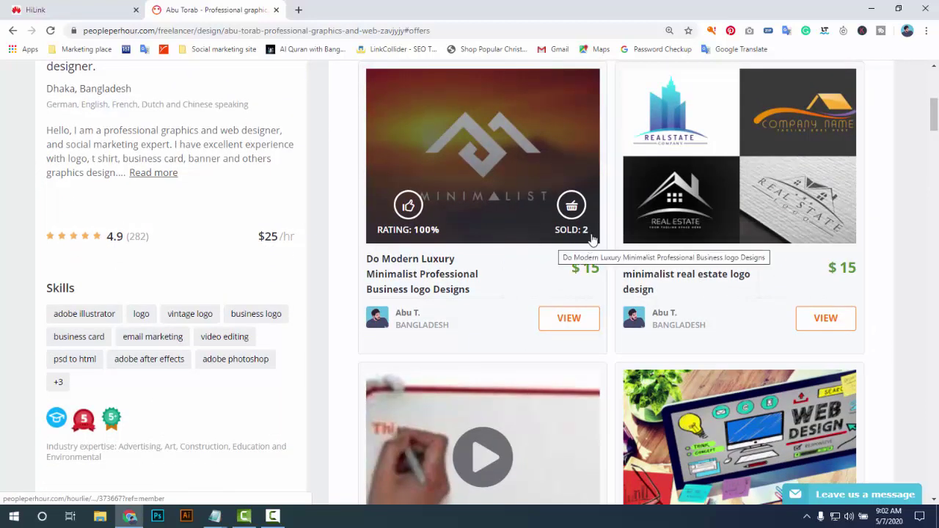
# Step: Examine the ratings and sales of the whiteboard animation, responsive website, t-shirt and feminine logo offers
pyautogui.scroll(-3, 532, 237)
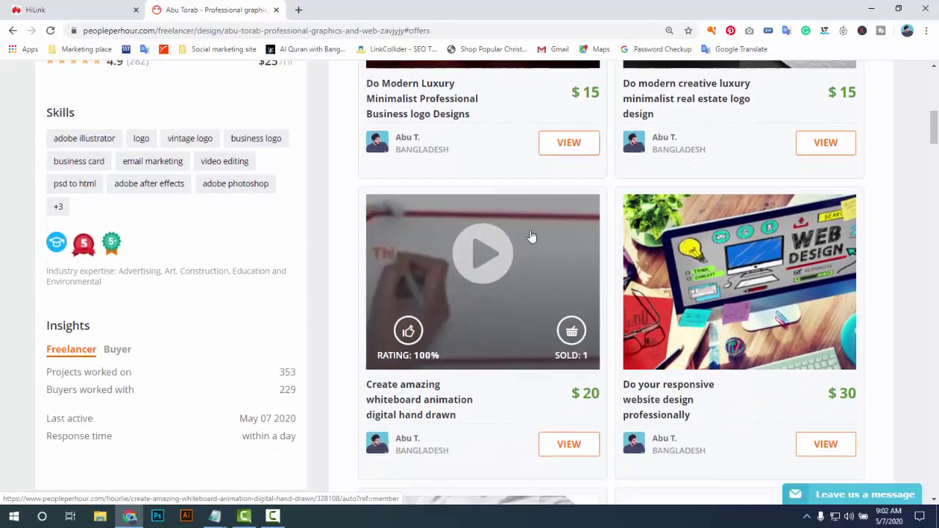
pyautogui.scroll(2, 562, 199)
pyautogui.scroll(-4, 750, 242)
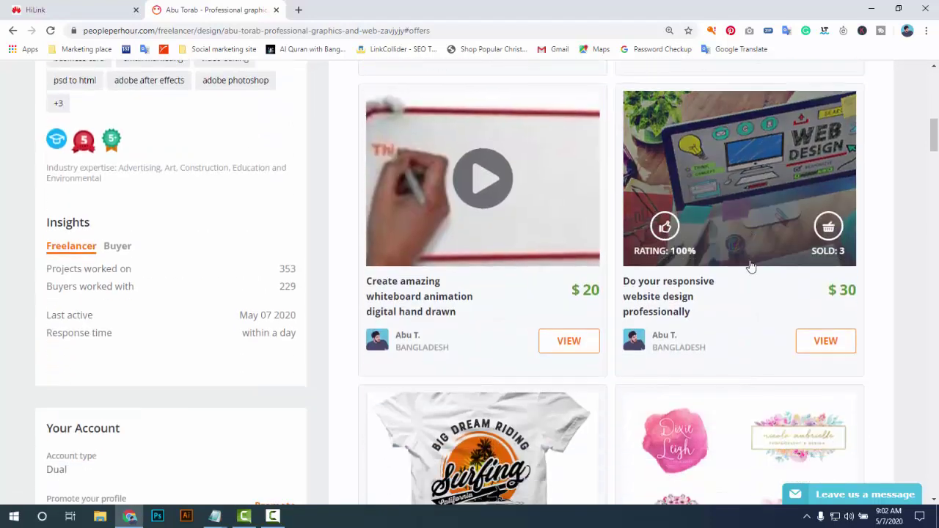
pyautogui.scroll(-3, 750, 266)
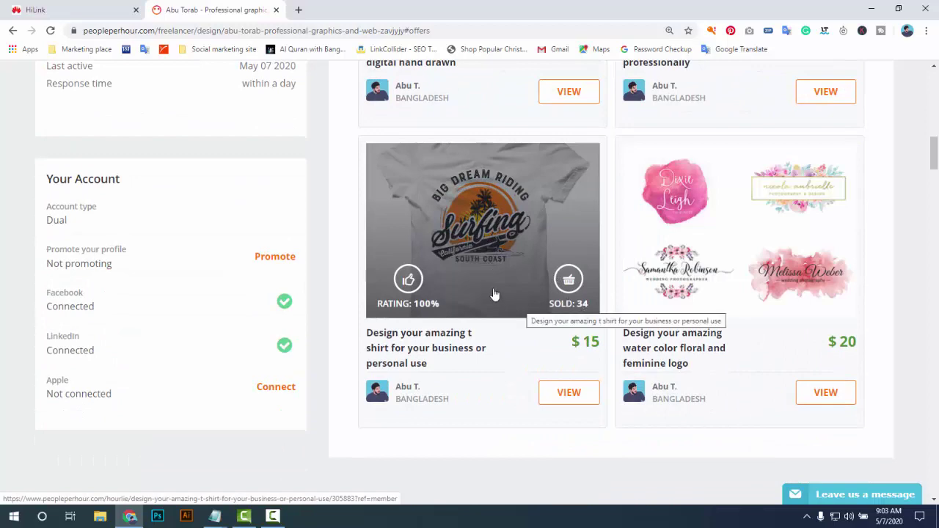
pyautogui.scroll(-3, 579, 318)
pyautogui.scroll(2, 756, 275)
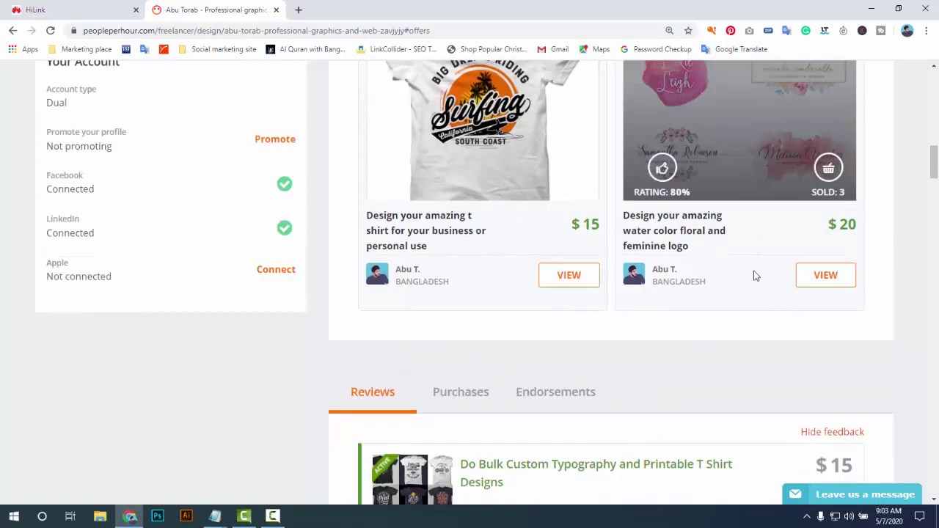
# Step: Open the full list of the freelancer's offers from the profile and look over its first row of t-shirt and logo offers
pyautogui.scroll(2, 606, 300)
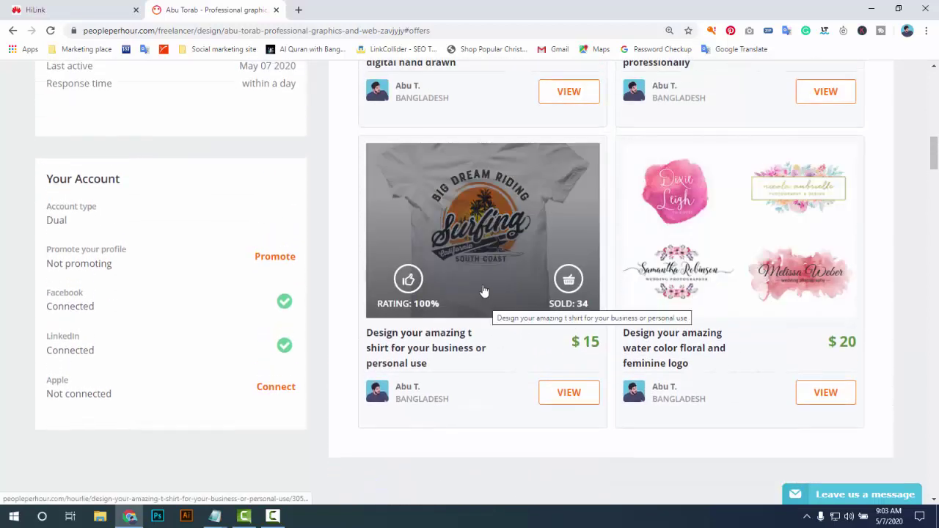
pyautogui.scroll(10, 840, 317)
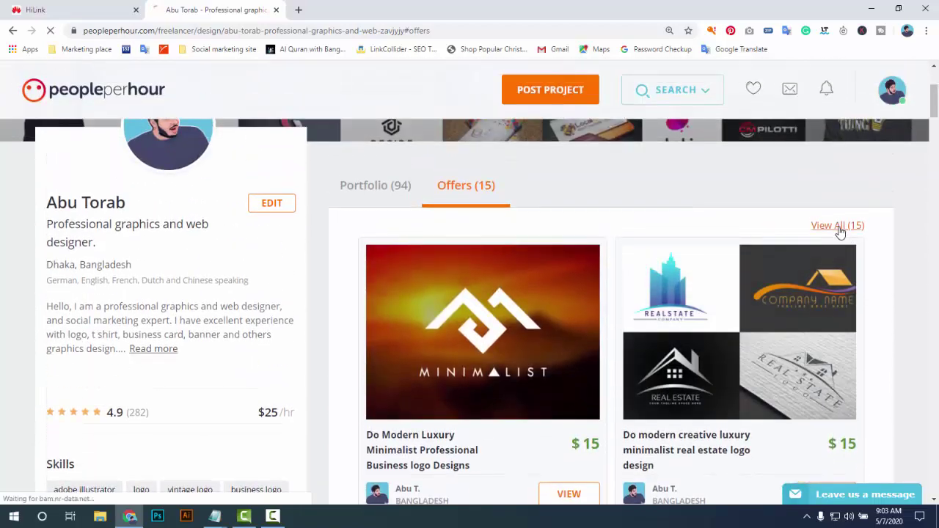
pyautogui.click(839, 226)
pyautogui.scroll(-3, 355, 209)
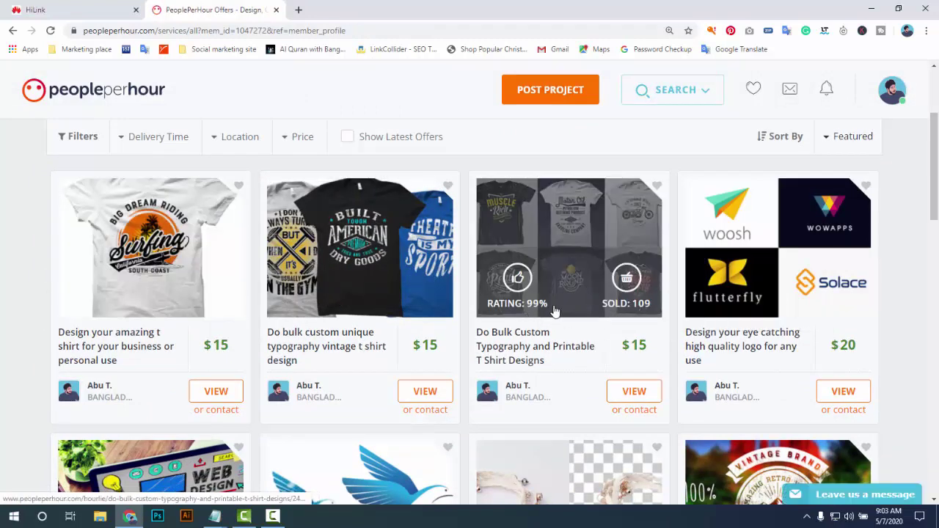
pyautogui.scroll(1, 635, 312)
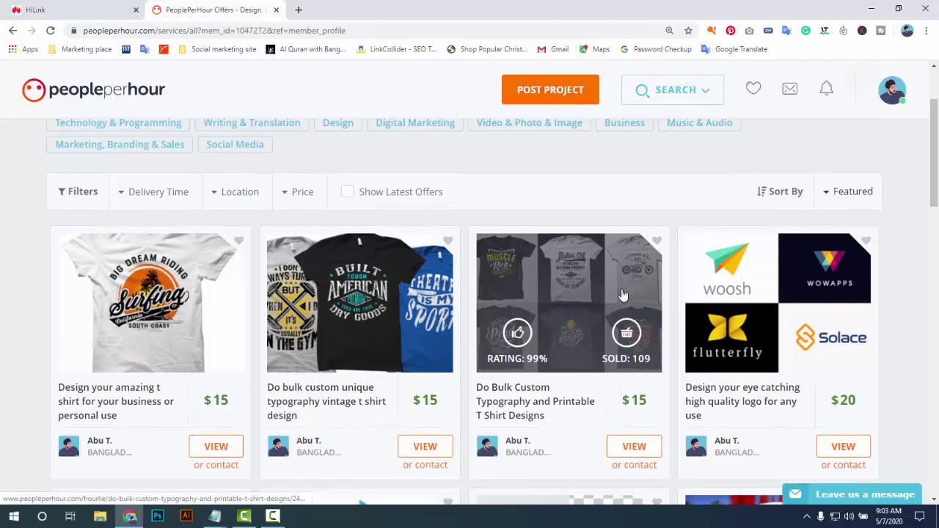
pyautogui.scroll(-1, 622, 295)
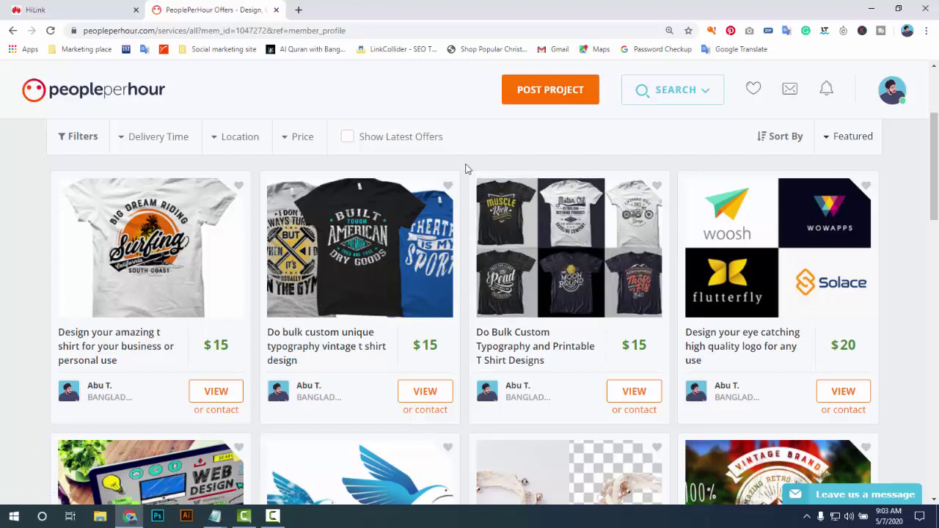
# Step: Open the account menu, highlight the account holder's name in it, and close the menu again
pyautogui.click(895, 97)
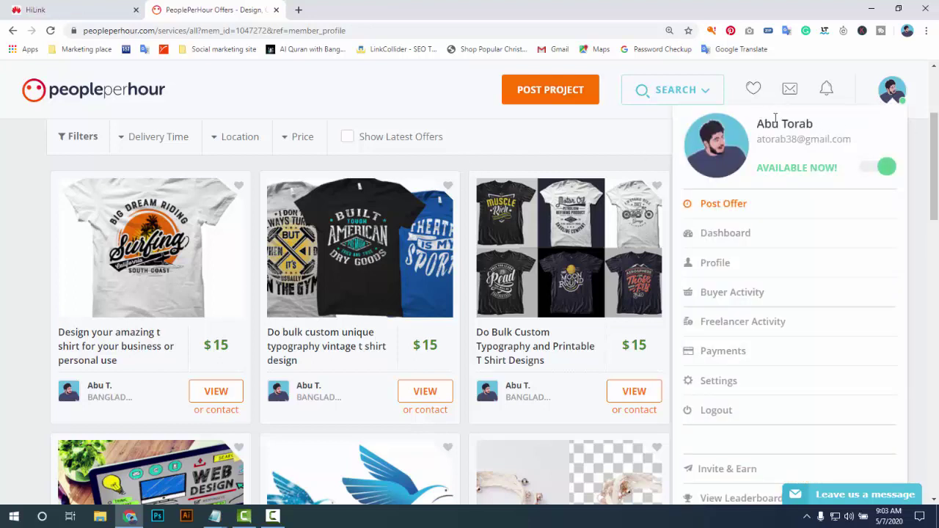
pyautogui.moveTo(756, 124); pyautogui.dragTo(815, 123)
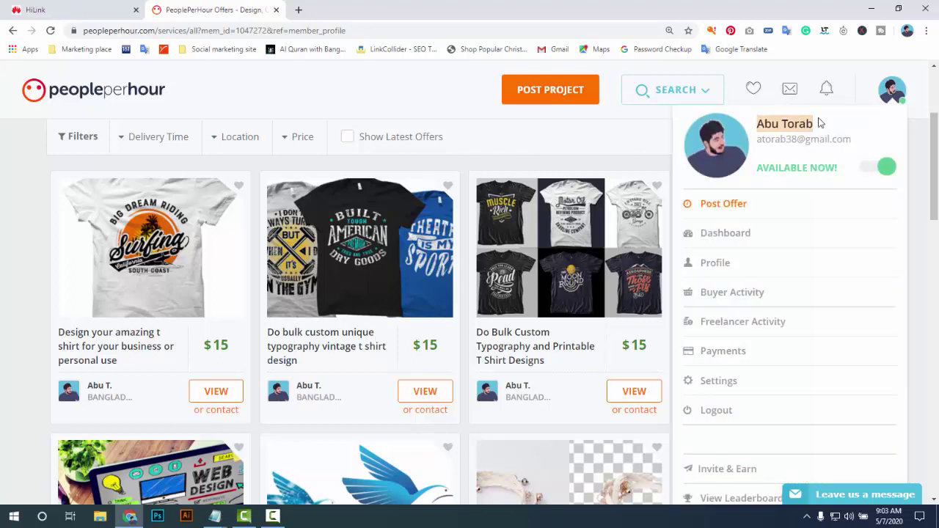
pyautogui.click(896, 95)
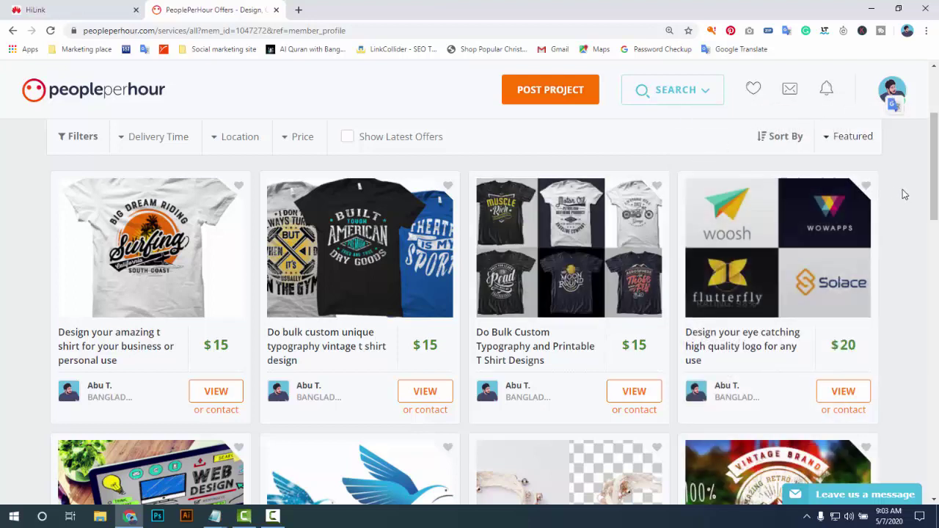
# Step: Examine the popular categories and the t-shirt, logo, web design and clipping path offers in the full offers list
pyautogui.scroll(3, 927, 155)
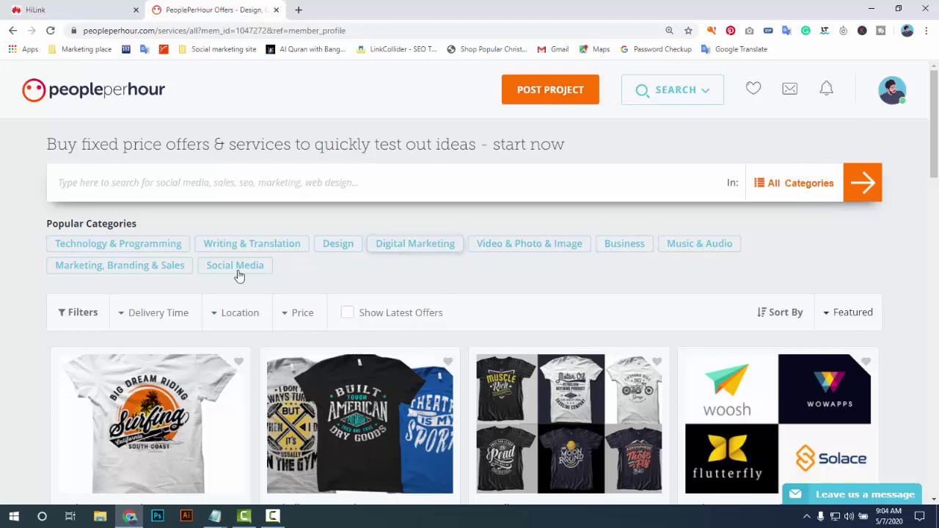
pyautogui.scroll(-4, 253, 321)
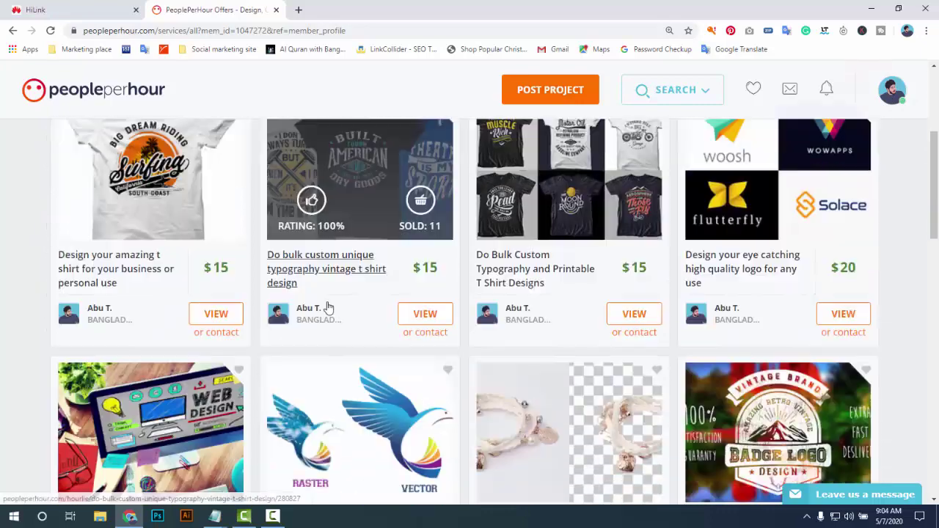
pyautogui.scroll(-1, 328, 308)
pyautogui.scroll(3, 328, 308)
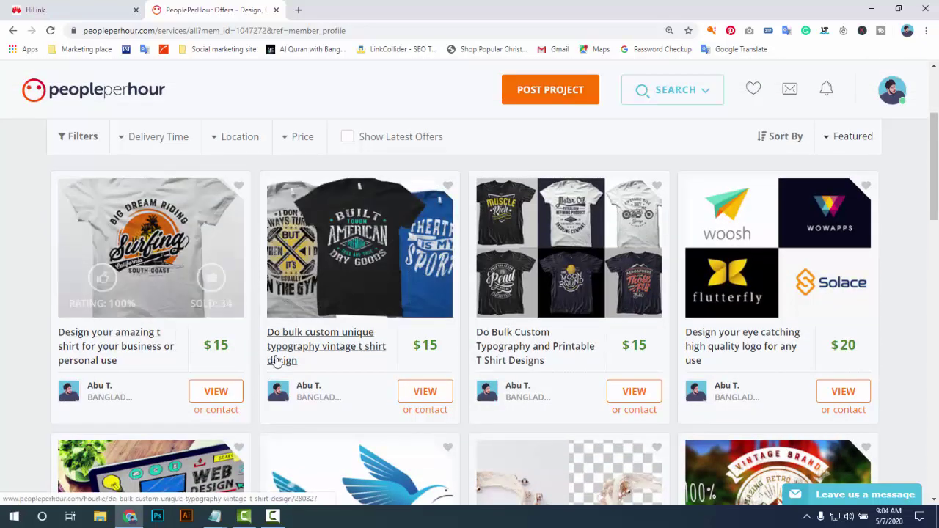
pyautogui.scroll(-1, 403, 367)
pyautogui.scroll(1, 378, 369)
pyautogui.scroll(-2, 353, 366)
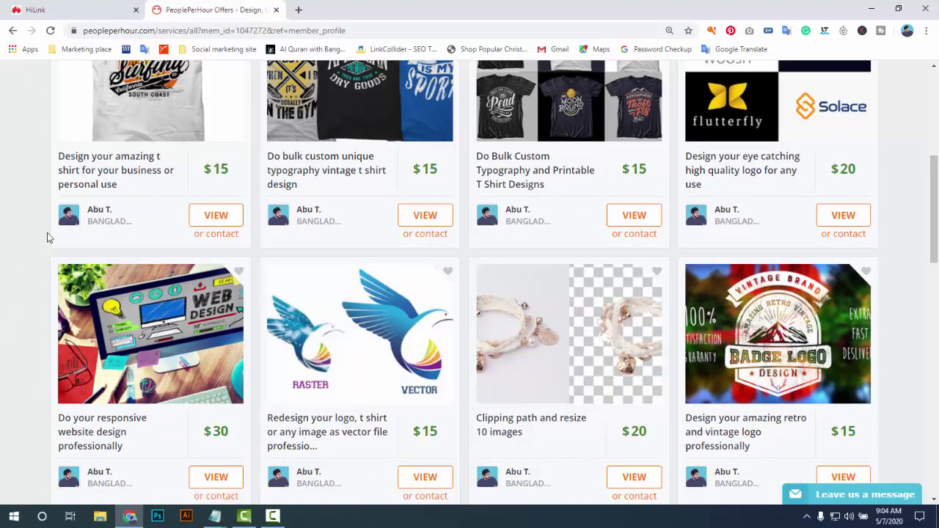
pyautogui.scroll(3, 394, 343)
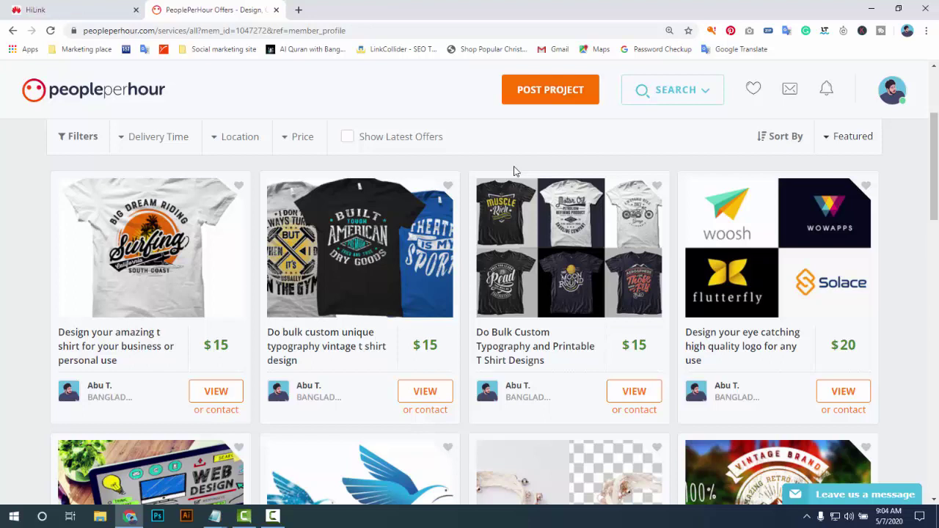
pyautogui.click(273, 518)
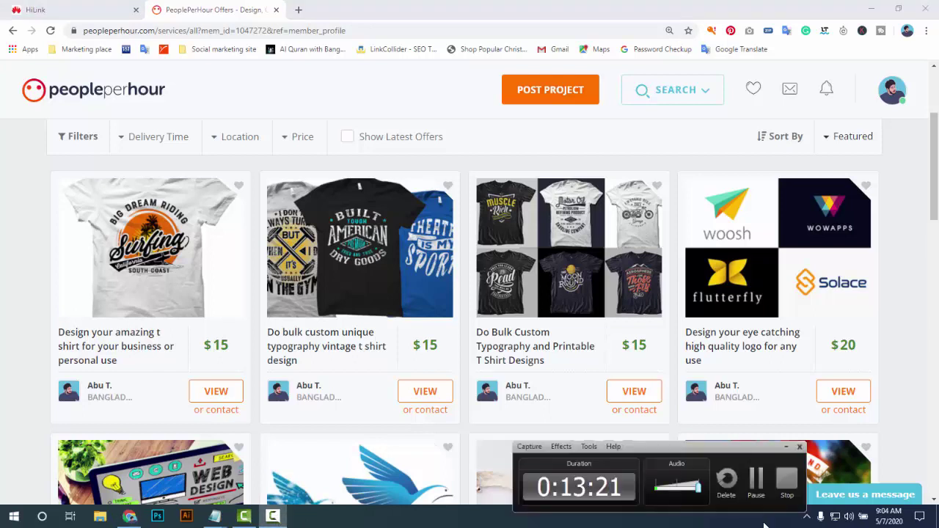